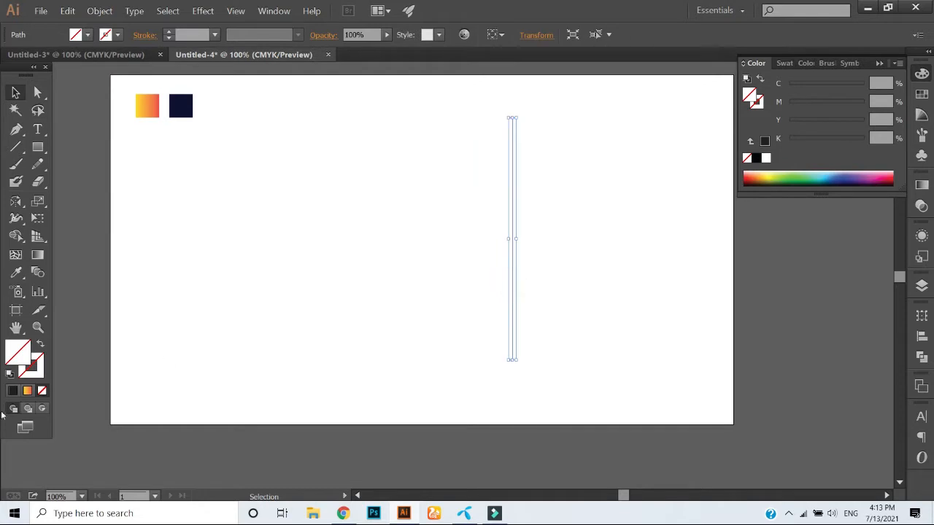
- Give the thin vertical line a solid dark fill and duplicate it leftward into a row of 14 evenly spaced lines
click(14, 391)
click(316, 325)
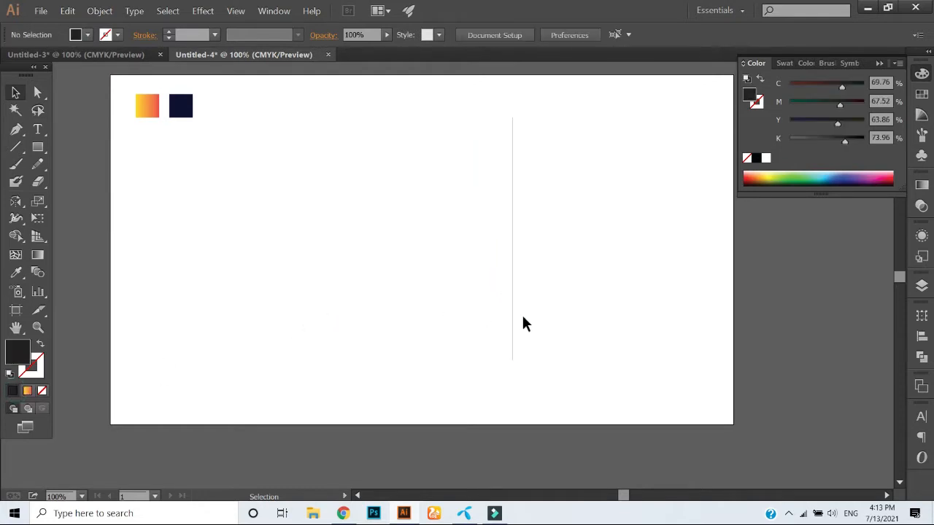
drag(510, 334, 498, 337)
key(ctrl)
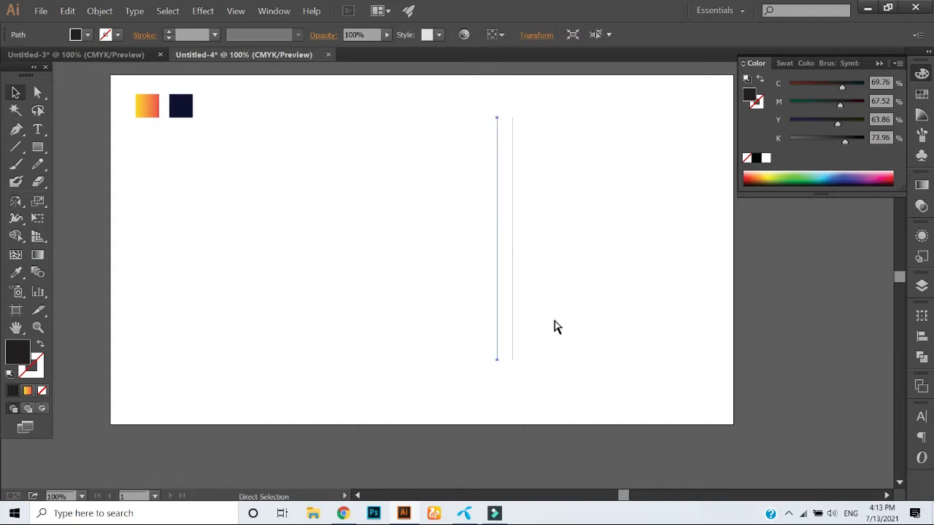
key(ctrl+d)
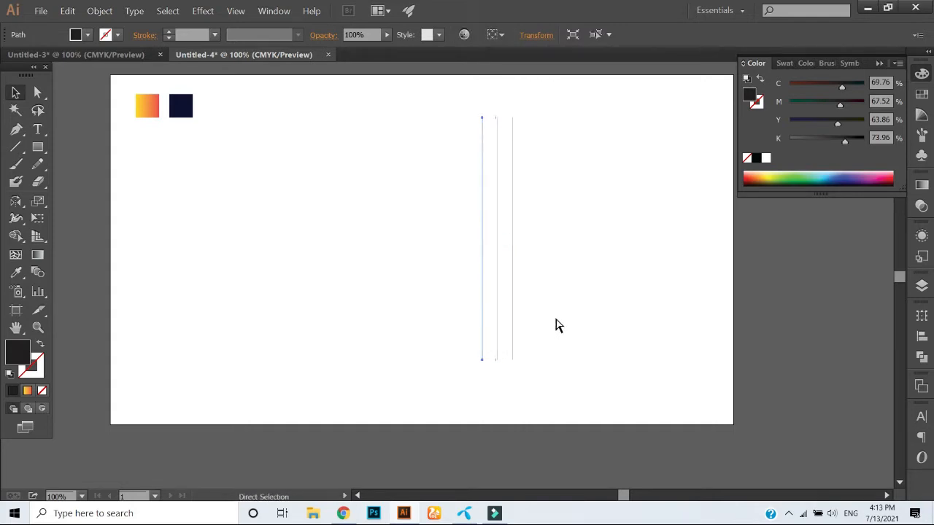
key(ctrl+d)
key(ctrl+d)
key(ctrl+d)
key(ctrl+d)
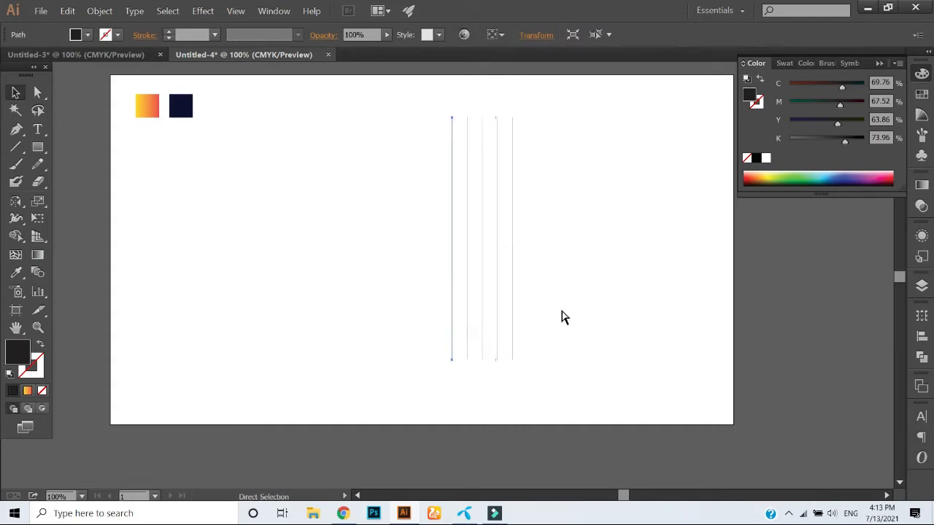
key(ctrl+d)
key(ctrl+d)
key(ctrl+d)
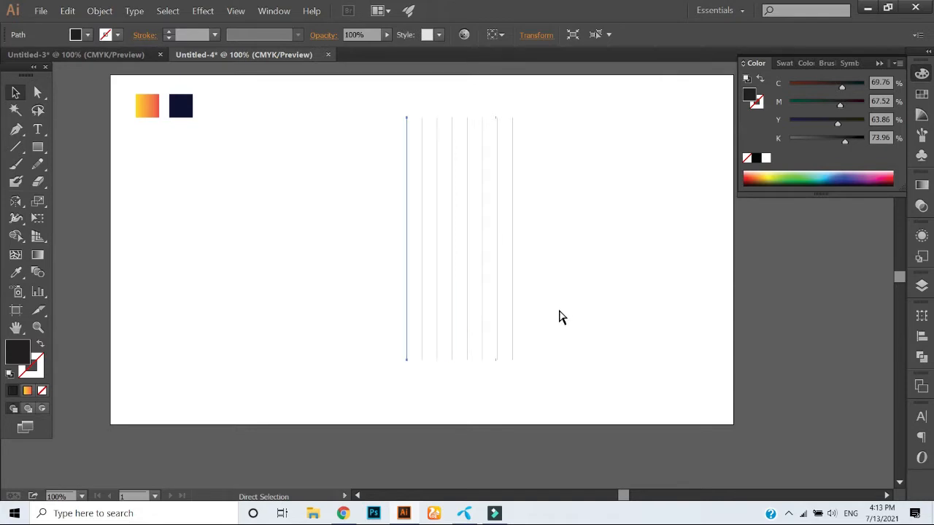
key(ctrl+d)
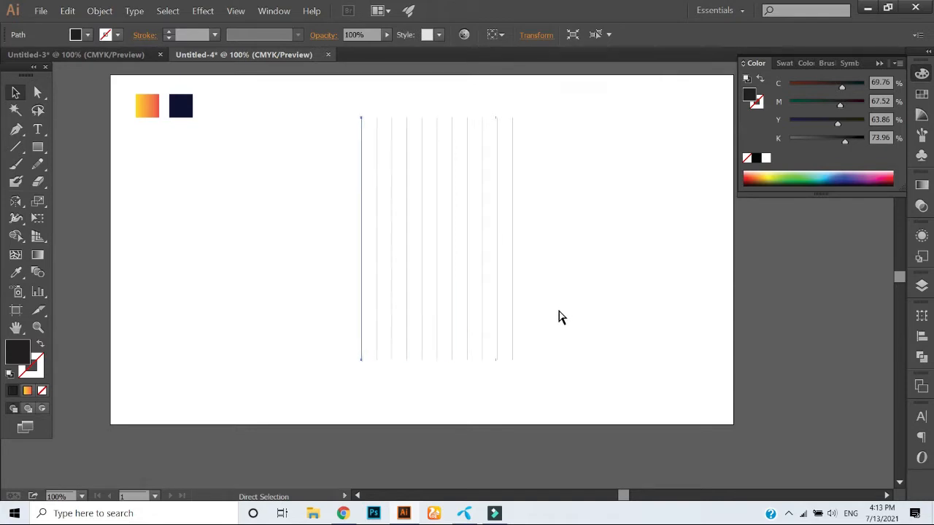
key(ctrl+d)
key(ctrl+d)
key(ctrl+d)
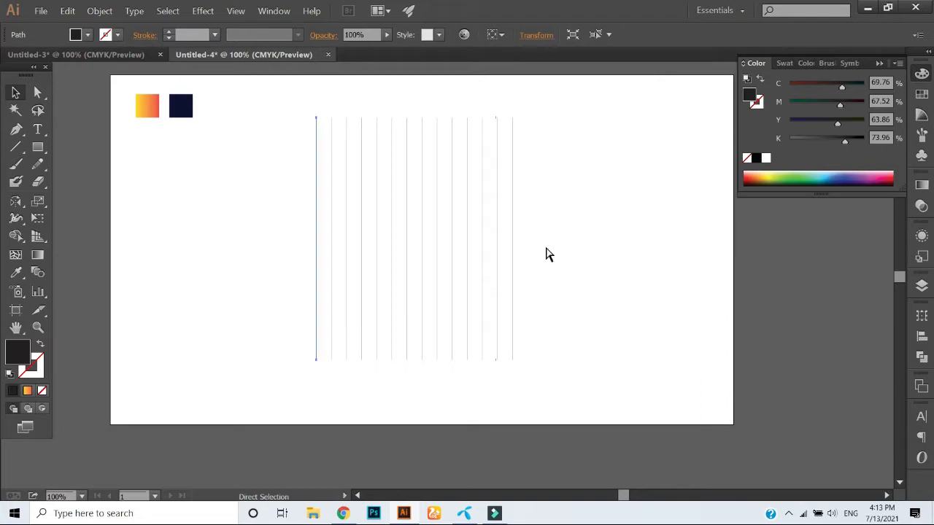
- Group the two rightmost vertical lines of the row
click(532, 190)
click(495, 178)
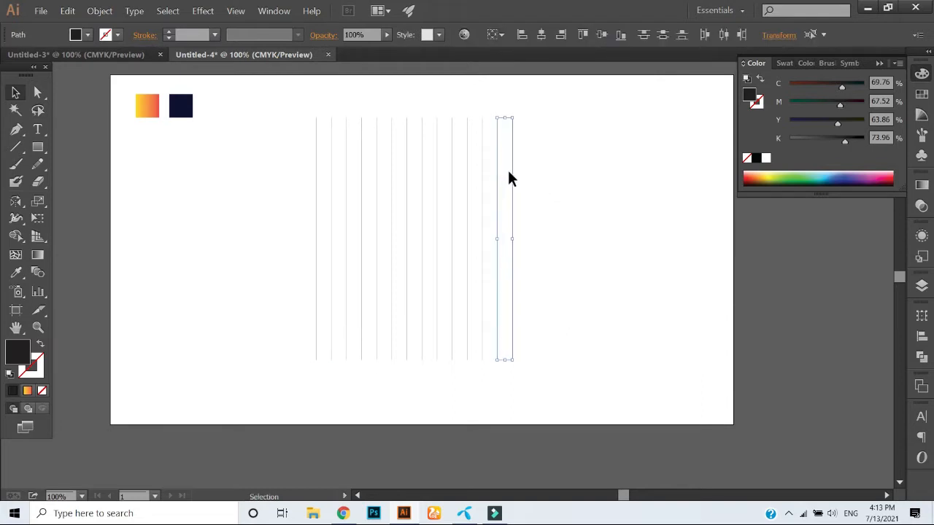
right_click(508, 175)
click(536, 221)
click(534, 211)
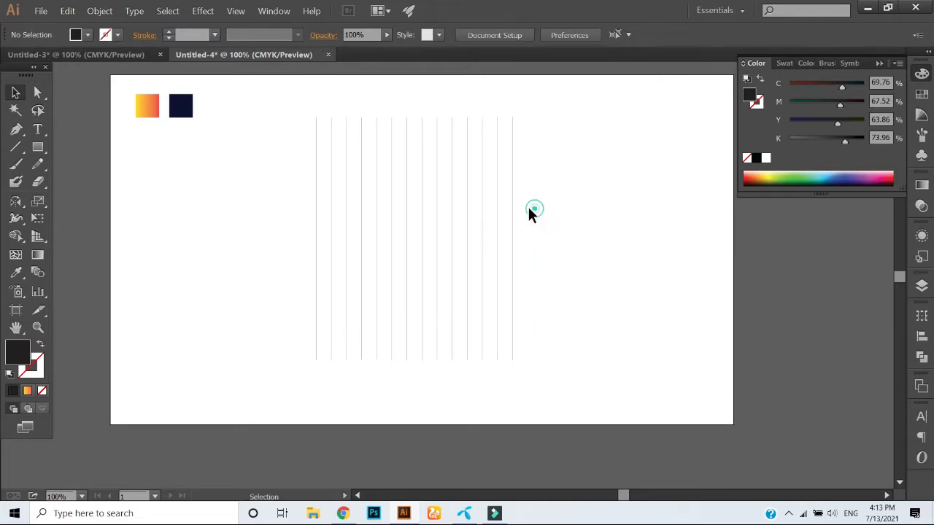
- Move the two-line group away from the row, rotate it 90° to horizontal and place it clear of the remaining lines
drag(510, 218, 603, 226)
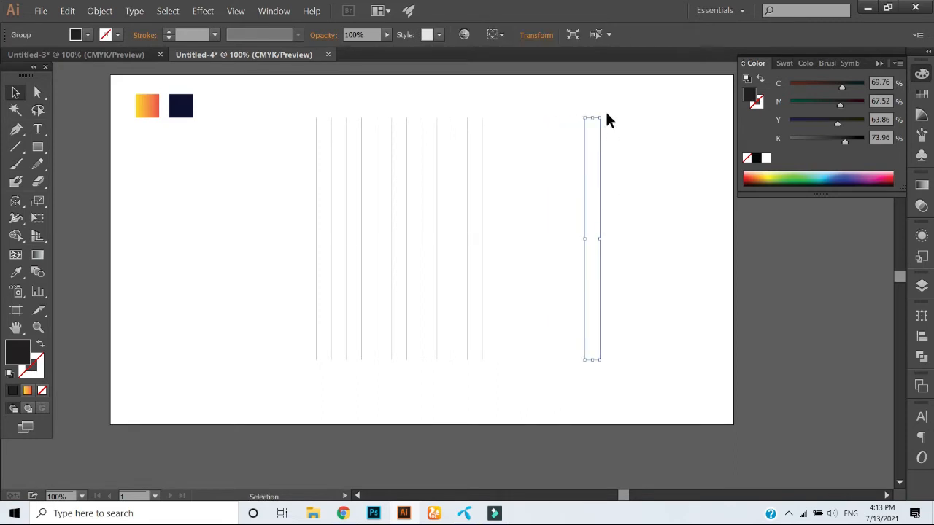
drag(605, 118, 678, 259)
click(641, 272)
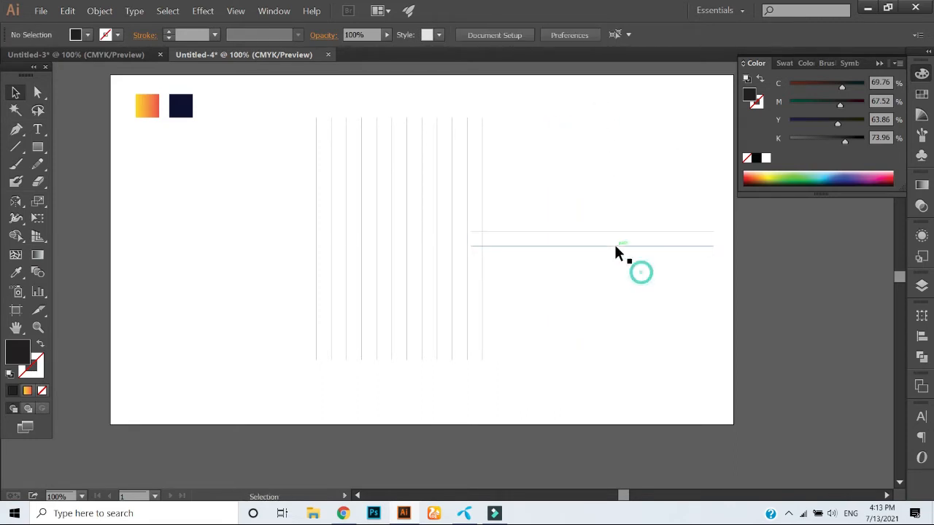
drag(615, 248, 690, 250)
click(499, 266)
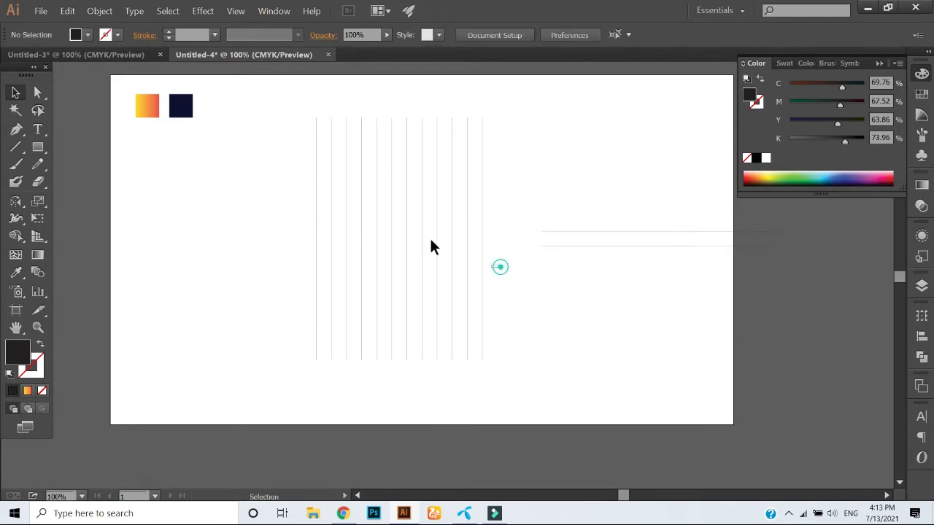
- Group the remaining 12 vertical lines and create a reflected copy of the group about a 60° axis
drag(500, 267, 294, 165)
right_click(347, 139)
click(393, 191)
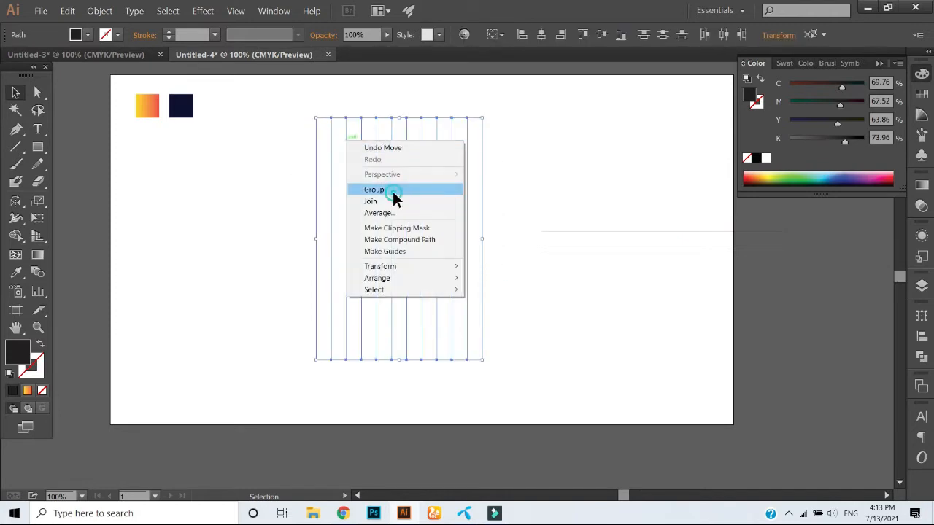
double_click(15, 203)
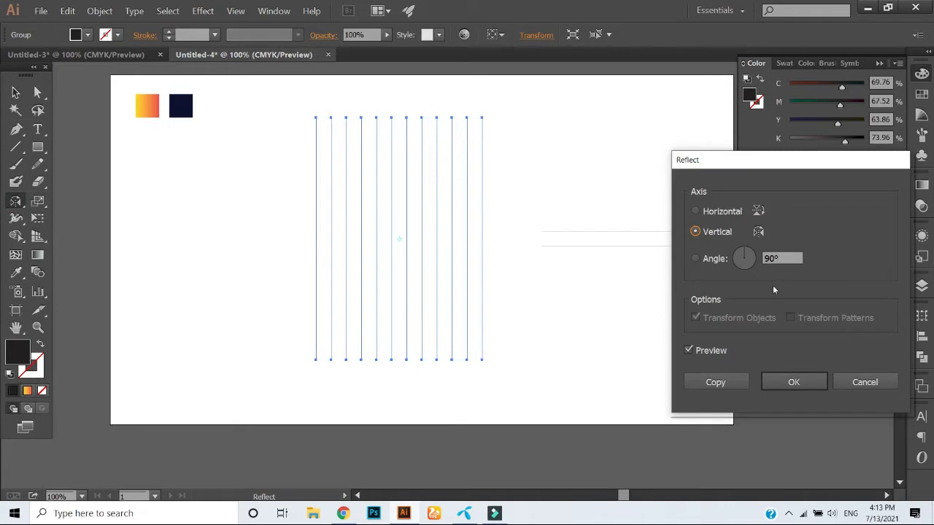
click(711, 260)
click(745, 256)
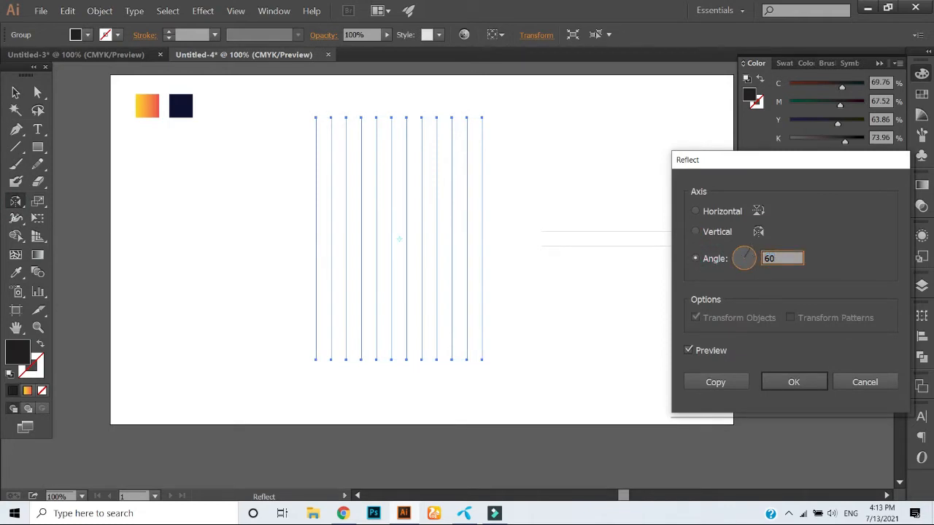
click(715, 381)
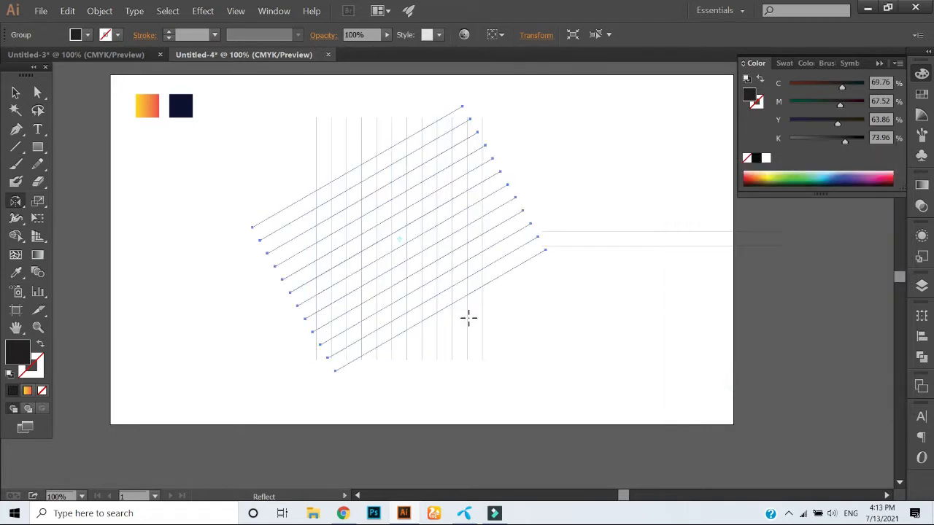
- Create a copy of the slanted line group reflected about the vertical axis
double_click(15, 203)
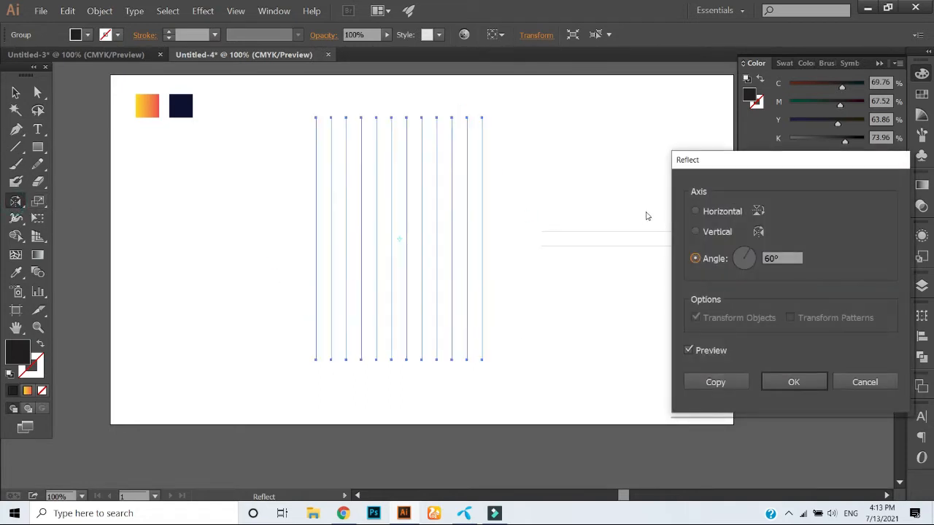
click(711, 233)
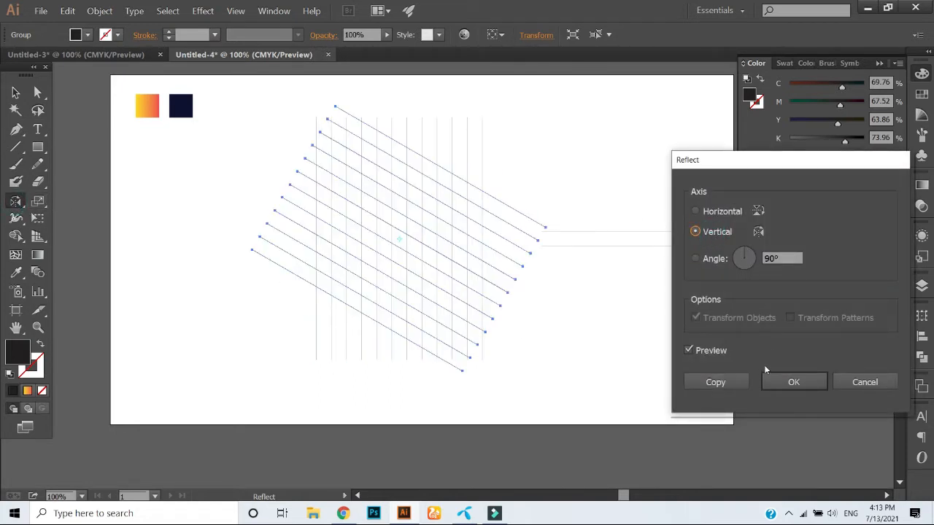
click(732, 385)
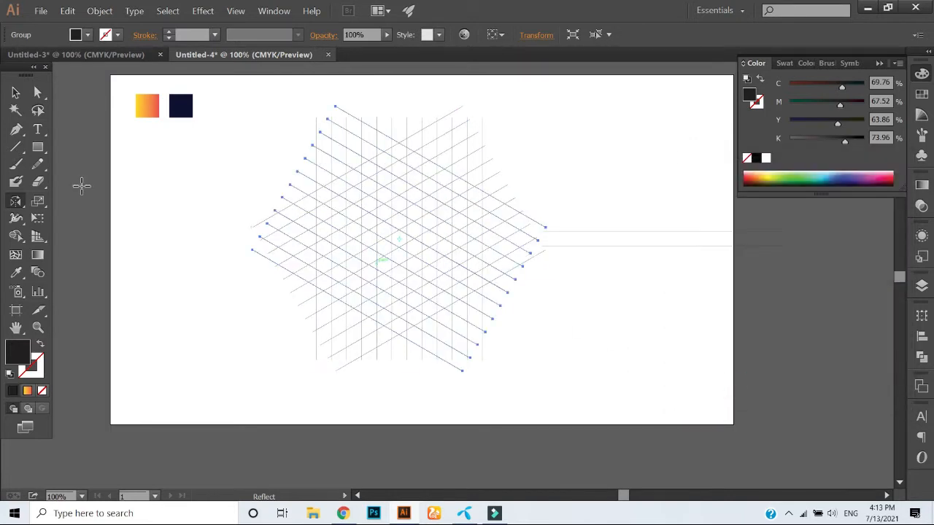
- Align all line groups, including the horizontal pair, to their common horizontal and vertical centres
click(16, 92)
drag(220, 171, 593, 332)
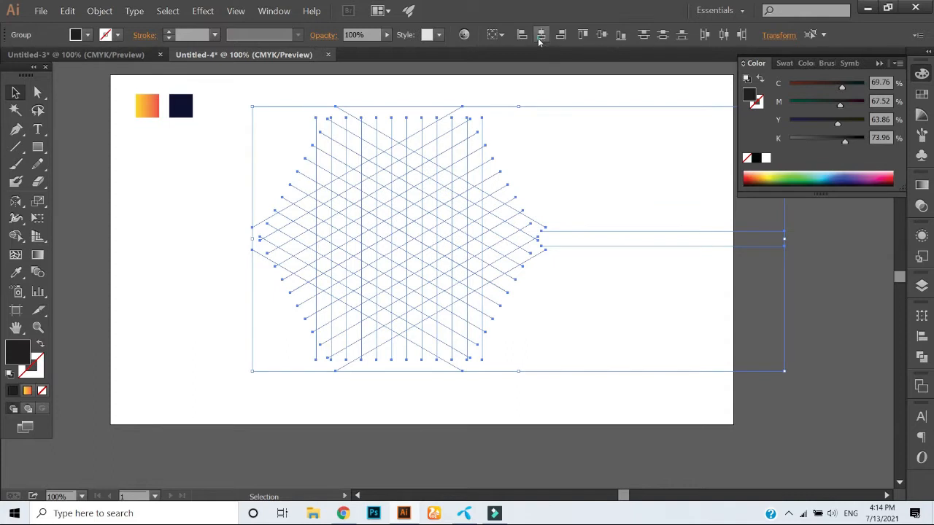
click(603, 35)
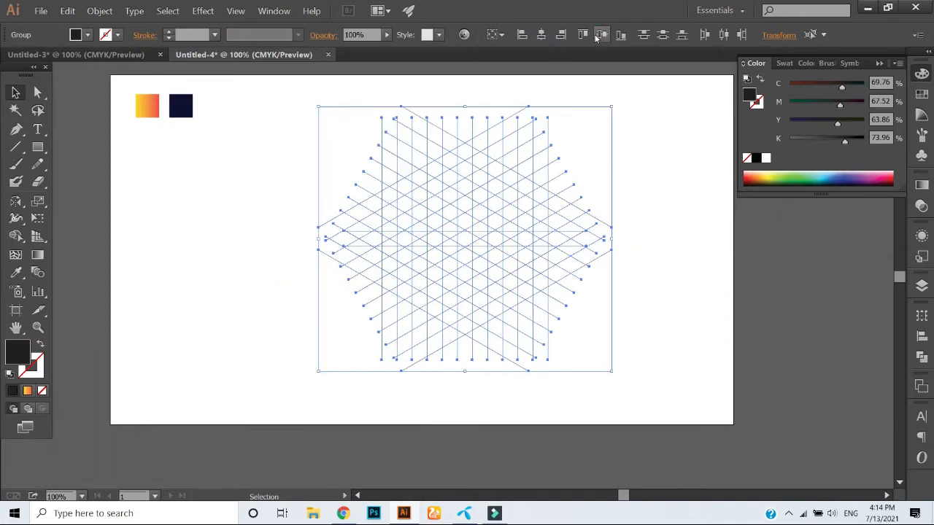
click(658, 241)
- Select the whole line grid and merge its outer cells into a closed hexagonal ring with the Shape Builder tool
key(ctrl+space)
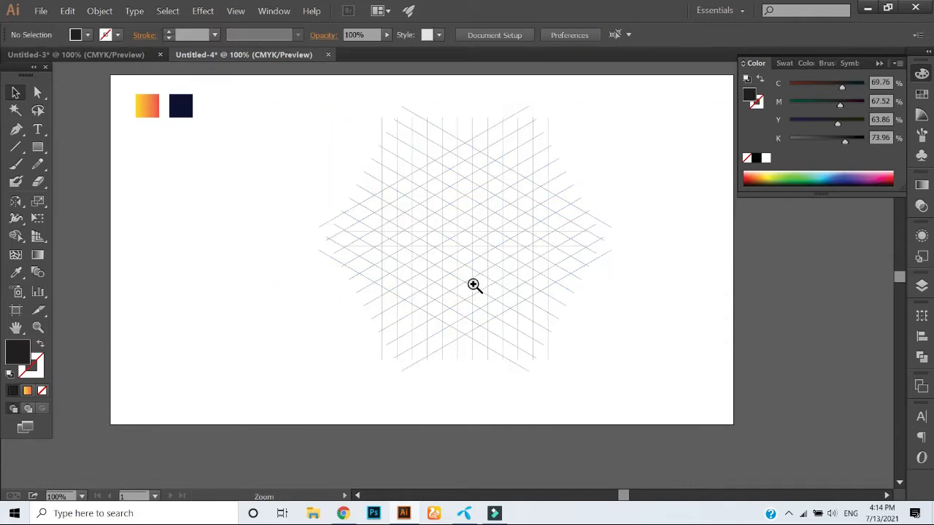
ctrl+click(458, 261)
key(space)
drag(477, 267, 449, 283)
drag(671, 393, 191, 102)
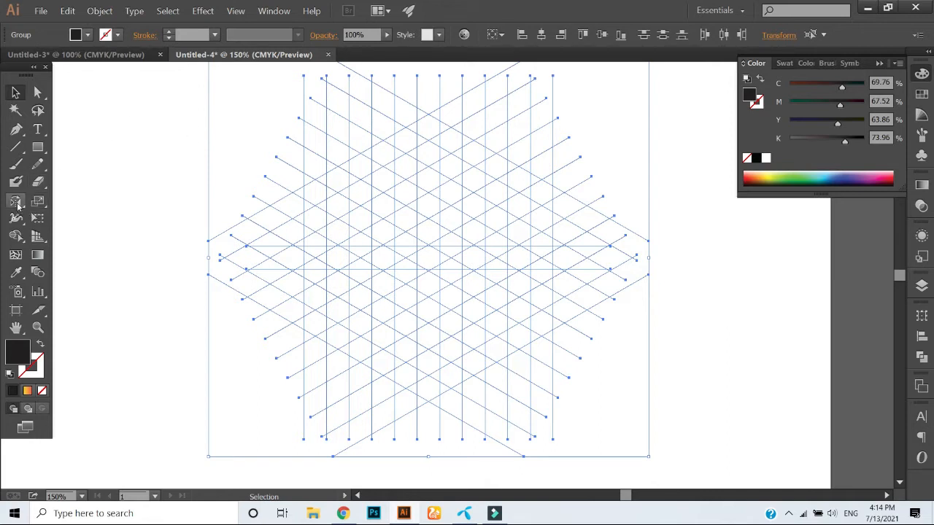
drag(15, 235, 58, 235)
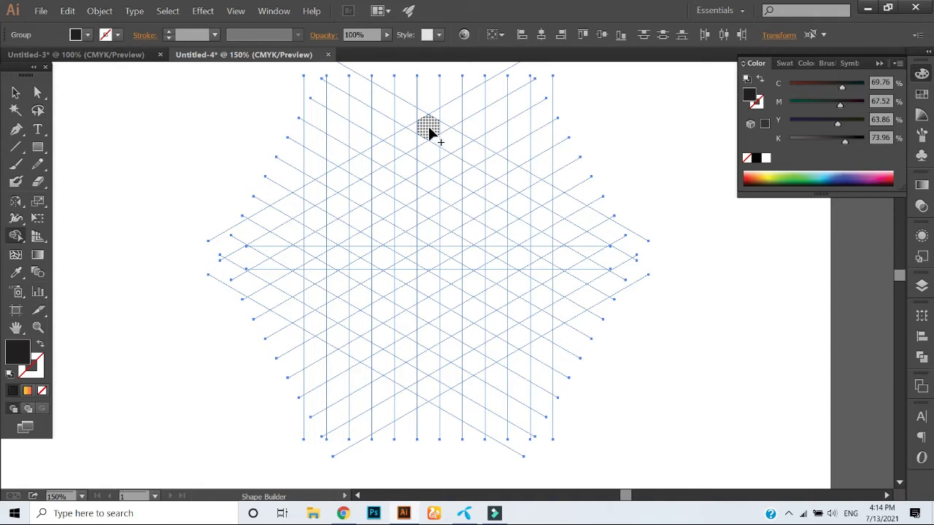
mouse_move(428, 129)
mouse_down()
mouse_move(313, 192)
mouse_move(311, 323)
mouse_move(318, 310)
mouse_move(312, 325)
mouse_move(321, 333)
mouse_move(422, 384)
mouse_move(511, 357)
mouse_move(538, 319)
mouse_move(539, 190)
mouse_move(433, 129)
mouse_up()
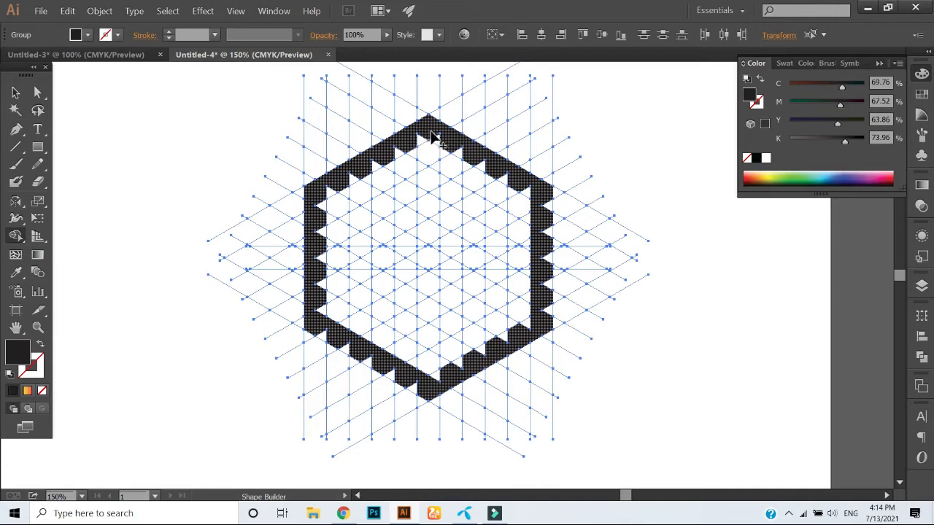
mouse_move(430, 137)
mouse_down()
mouse_move(301, 212)
mouse_move(321, 193)
mouse_move(321, 259)
mouse_up()
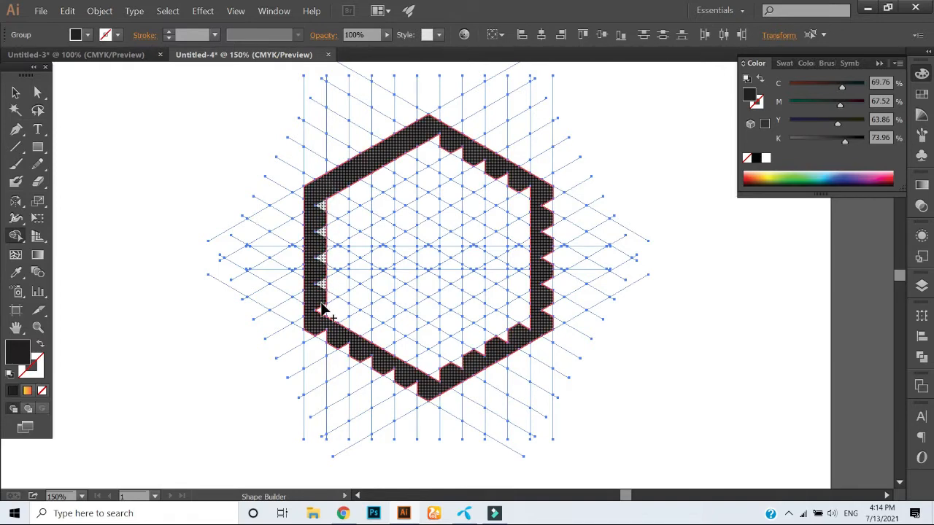
mouse_move(325, 315)
mouse_down()
mouse_move(319, 332)
mouse_move(414, 392)
mouse_up()
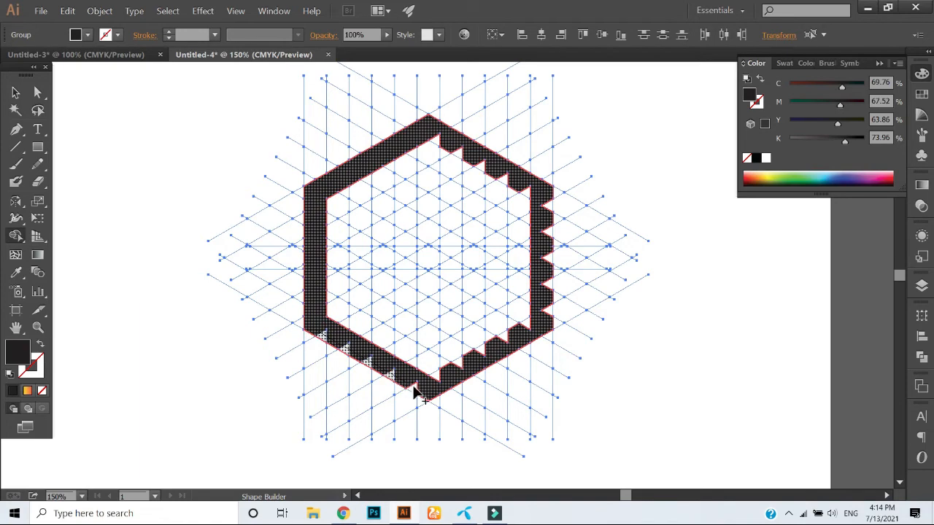
mouse_move(475, 367)
mouse_down()
mouse_move(437, 386)
mouse_move(545, 325)
mouse_move(546, 212)
mouse_move(539, 191)
mouse_move(430, 132)
mouse_up()
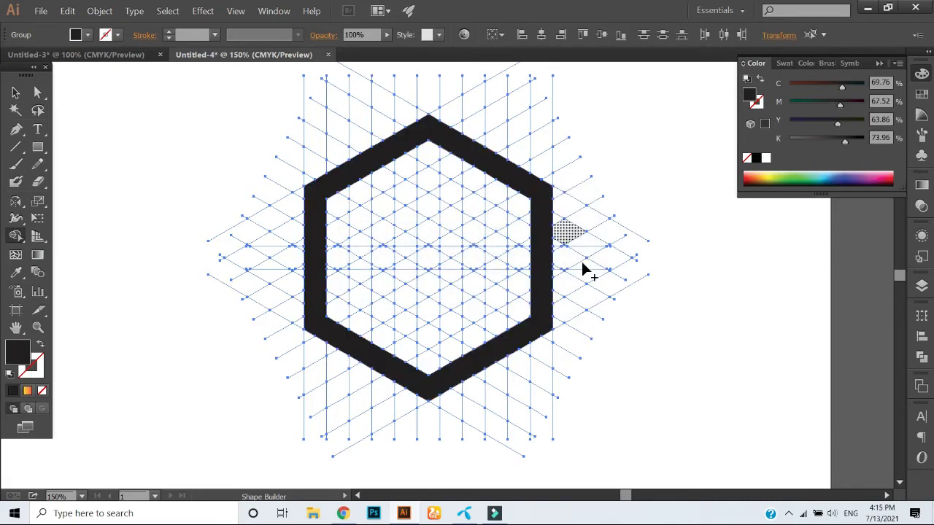
- Merge grid cells inside the hexagon's left half into a C-shaped bracket parallel to the ring, one cell row inside it
key(ctrl+space)
click(447, 285)
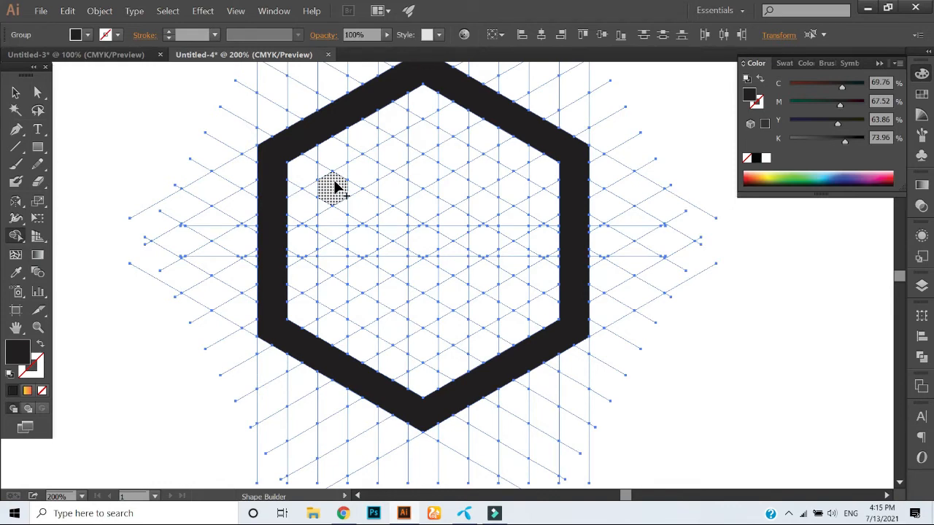
click(398, 152)
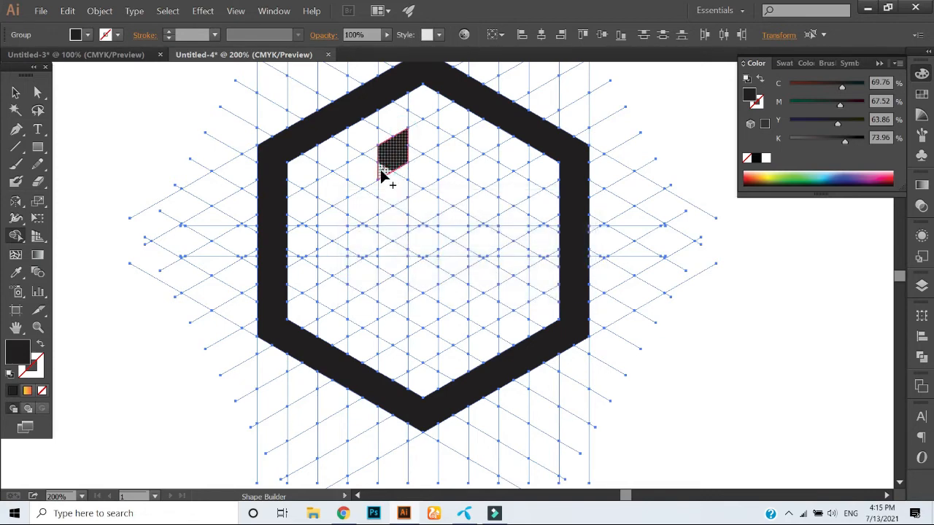
mouse_move(386, 160)
mouse_down()
mouse_move(328, 191)
mouse_move(331, 286)
mouse_up()
drag(338, 193, 335, 299)
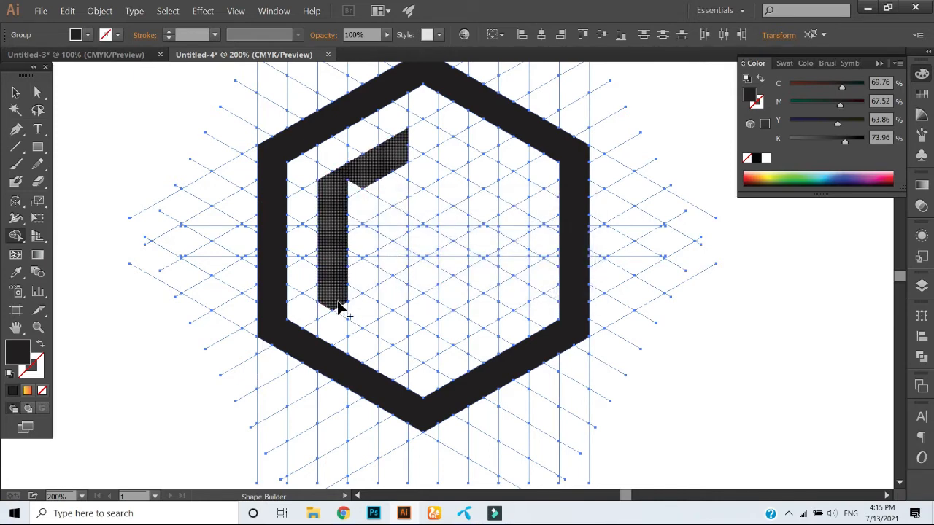
drag(338, 308, 402, 350)
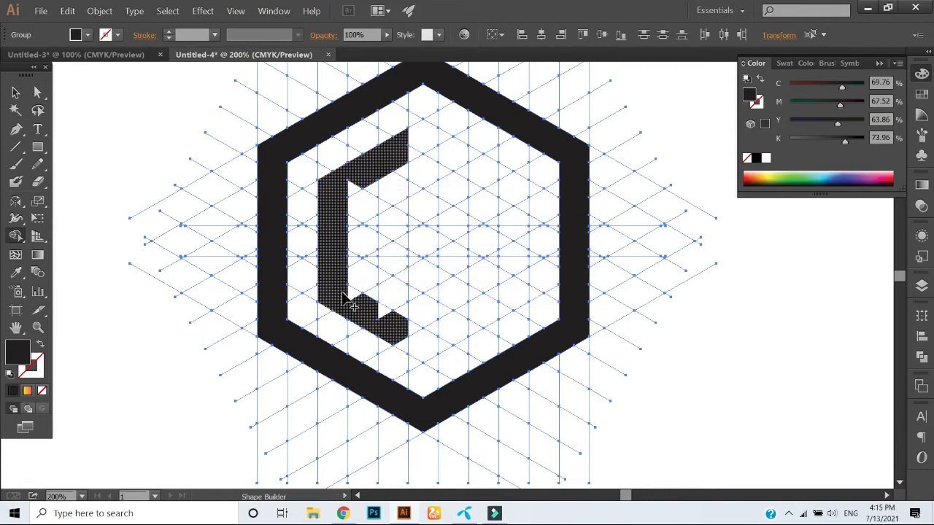
click(341, 292)
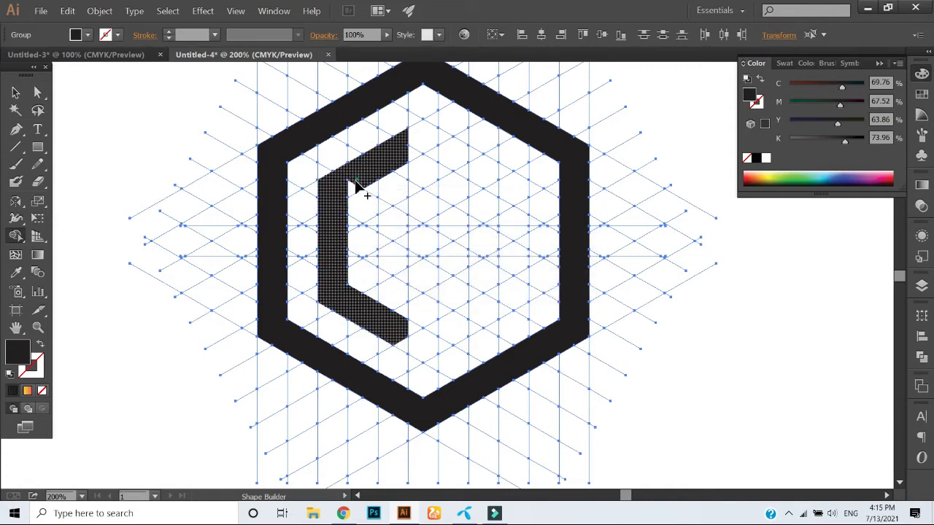
drag(355, 181, 339, 195)
- Extend both ends of the C-shaped bracket with vertical arms one cell wide, leaving the central row open to form the letter C
mouse_move(402, 162)
mouse_down()
mouse_move(399, 226)
mouse_move(399, 217)
mouse_up()
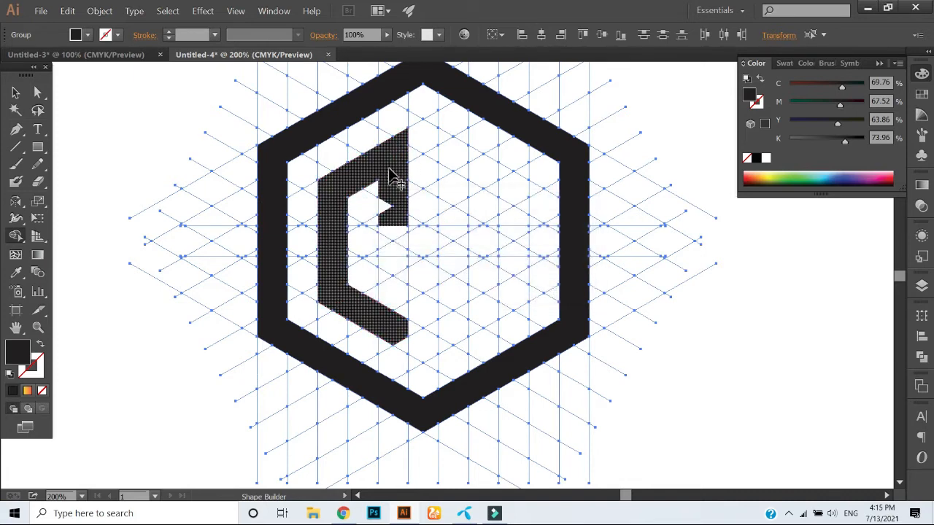
drag(384, 164, 388, 213)
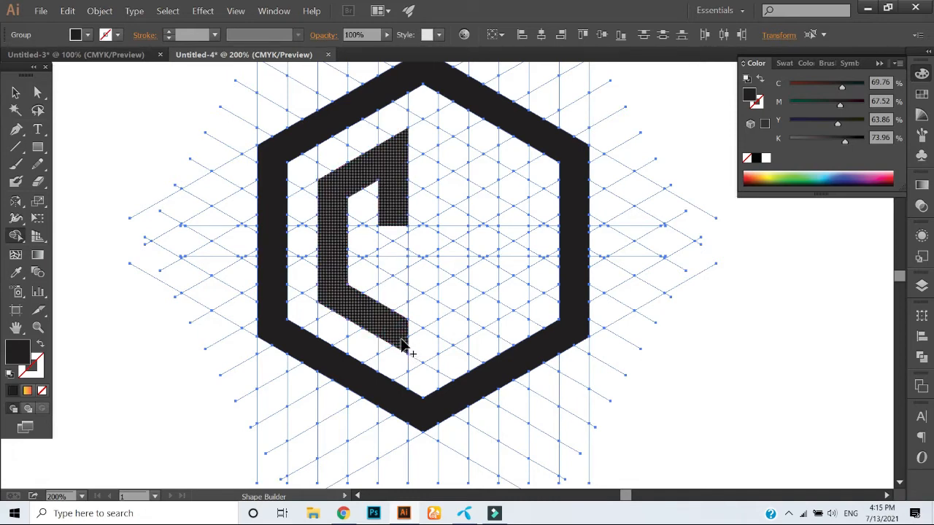
mouse_move(398, 333)
mouse_down()
mouse_move(400, 272)
mouse_move(389, 291)
mouse_move(392, 240)
mouse_move(381, 223)
mouse_move(391, 229)
mouse_up()
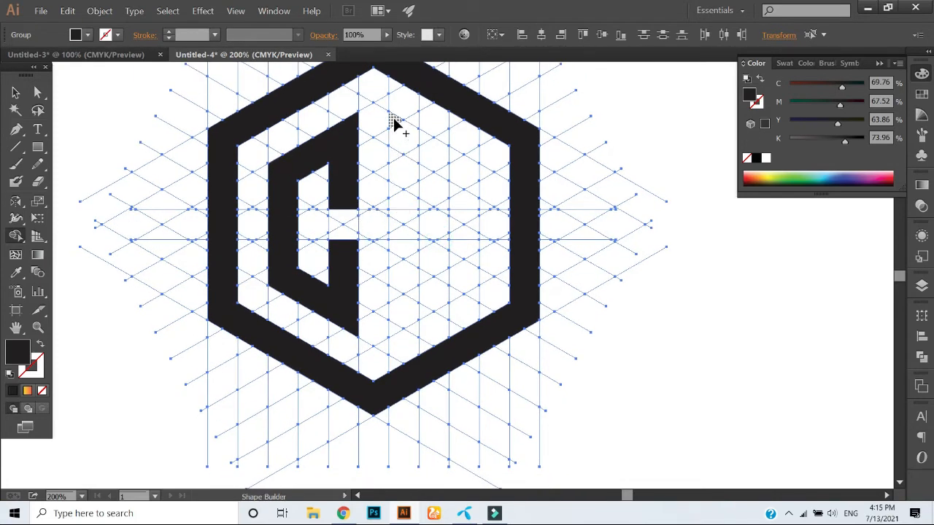
- Merge grid cells in the hexagon's right half into a letter H with two vertical bars and a crossbar in the central row
mouse_move(394, 124)
mouse_down()
mouse_move(400, 329)
mouse_move(409, 149)
mouse_move(405, 196)
mouse_up()
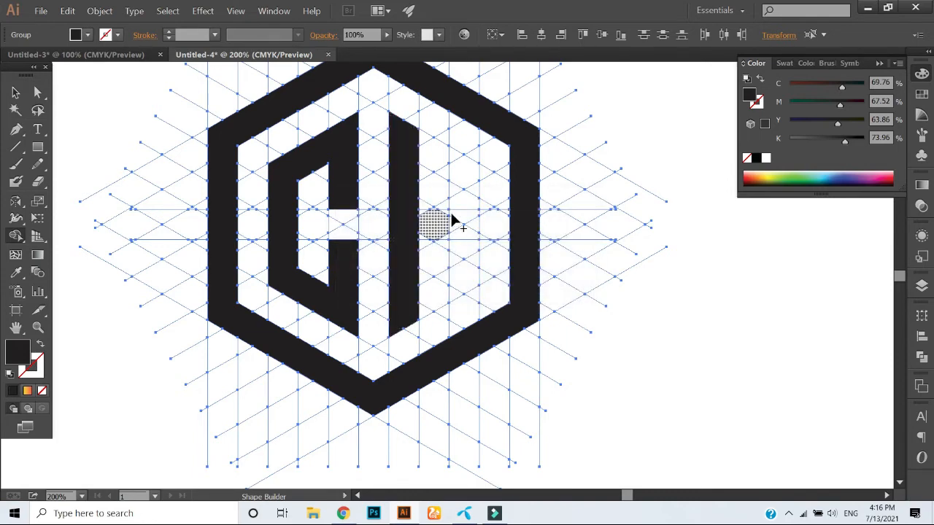
mouse_move(454, 162)
mouse_down()
mouse_move(460, 289)
mouse_move(469, 194)
mouse_move(467, 274)
mouse_move(459, 233)
mouse_move(398, 234)
mouse_move(413, 233)
mouse_up()
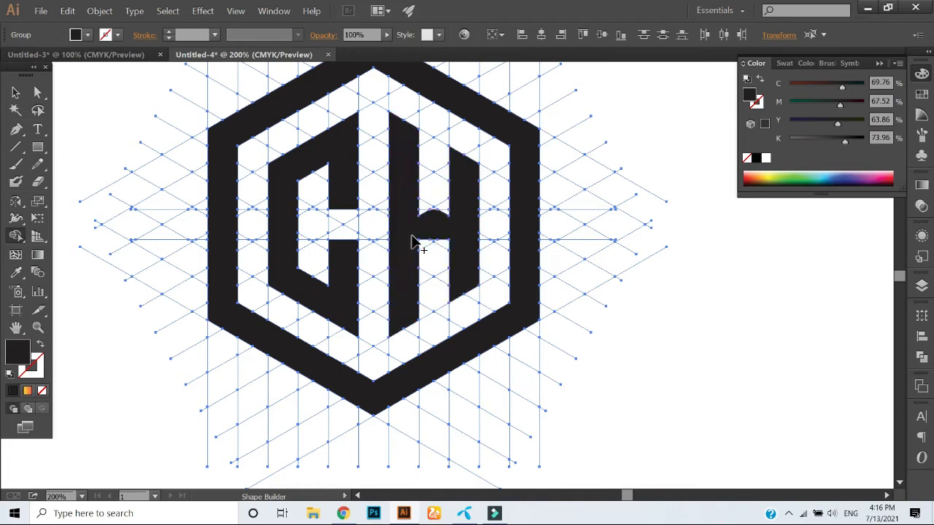
click(455, 217)
drag(440, 217, 409, 213)
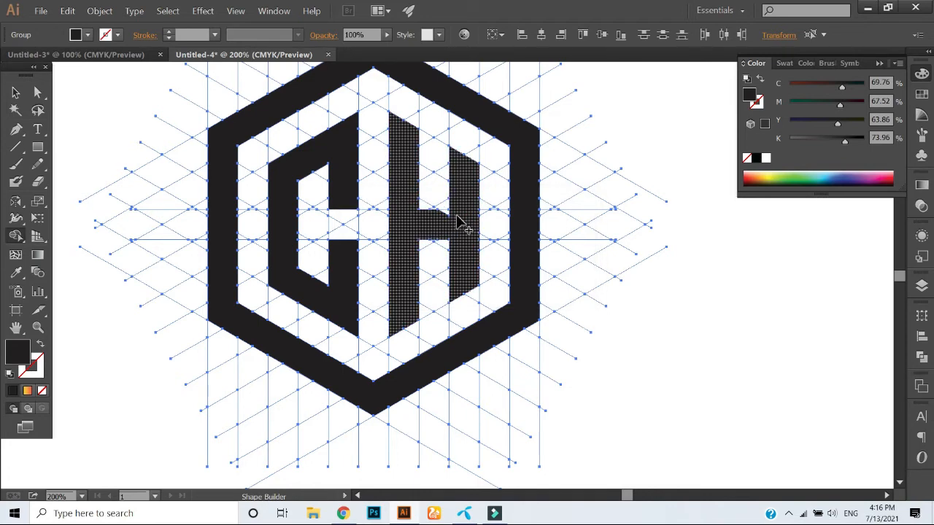
- Deselect the grid and ungroup the slanted line group that contains the merged logo shapes
click(15, 92)
click(91, 99)
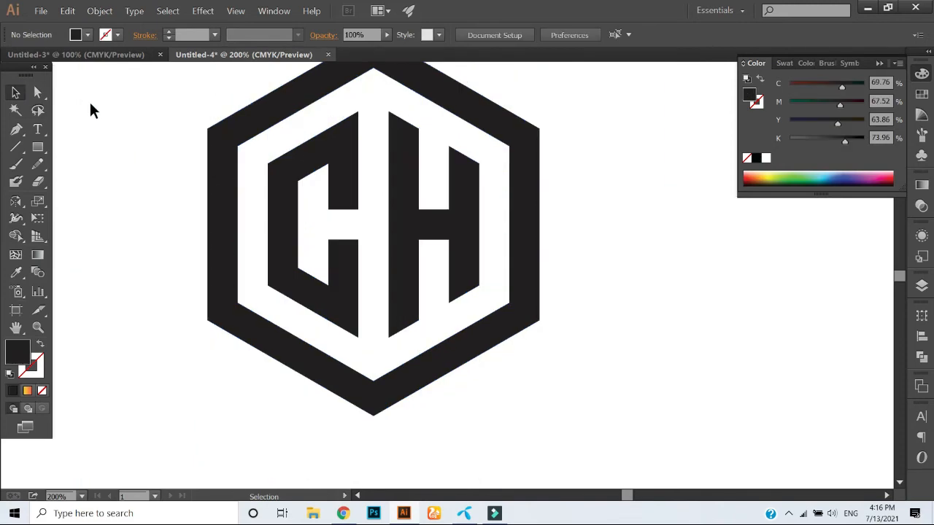
ctrl+alt+click(471, 246)
ctrl+alt+click(470, 247)
ctrl+alt+click(470, 247)
ctrl+alt+click(425, 297)
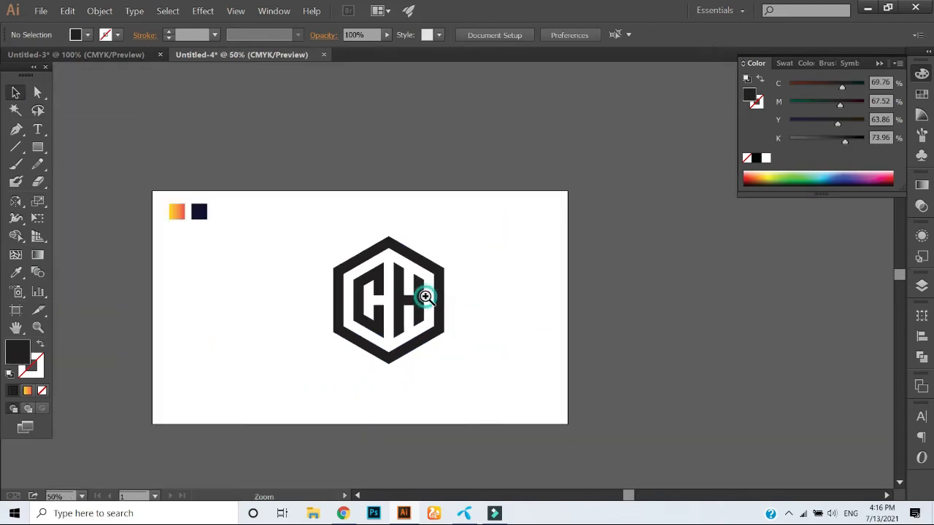
ctrl+click(431, 286)
ctrl+click(441, 278)
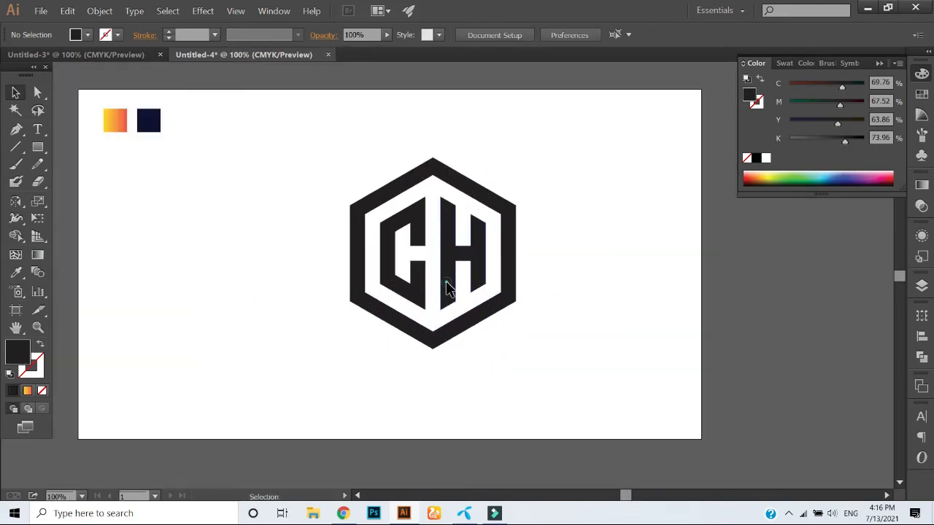
click(447, 289)
right_click(448, 242)
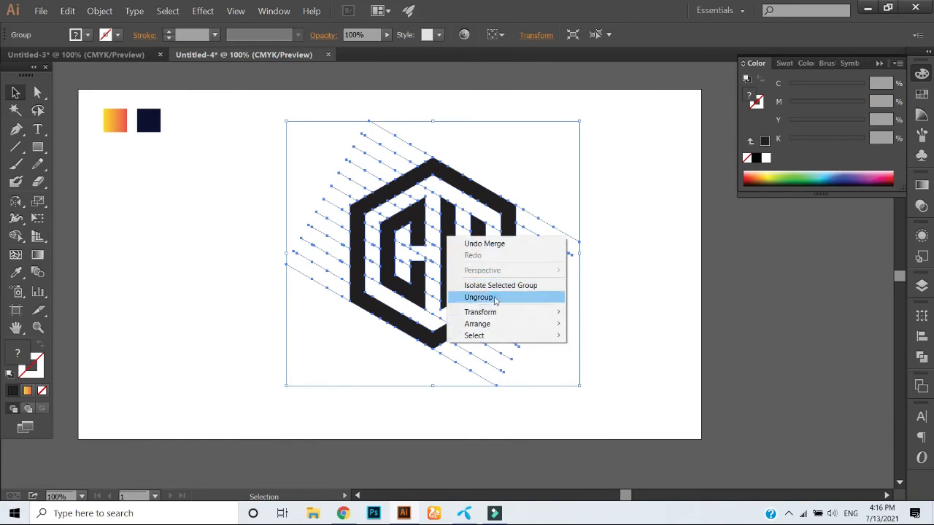
click(501, 294)
click(610, 256)
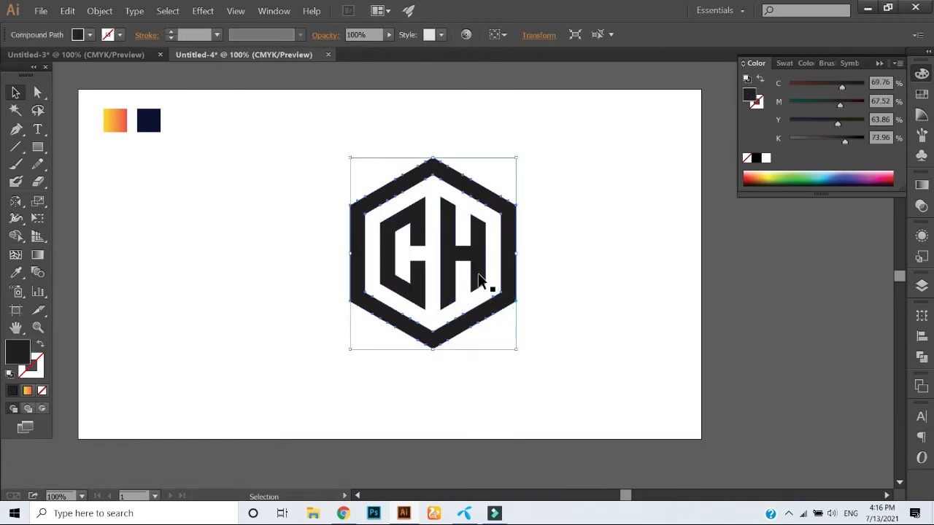
- Group the hexagonal ring with the letters C and H and move the group left, clear of the grid lines
shift+click(483, 272)
shift+click(421, 288)
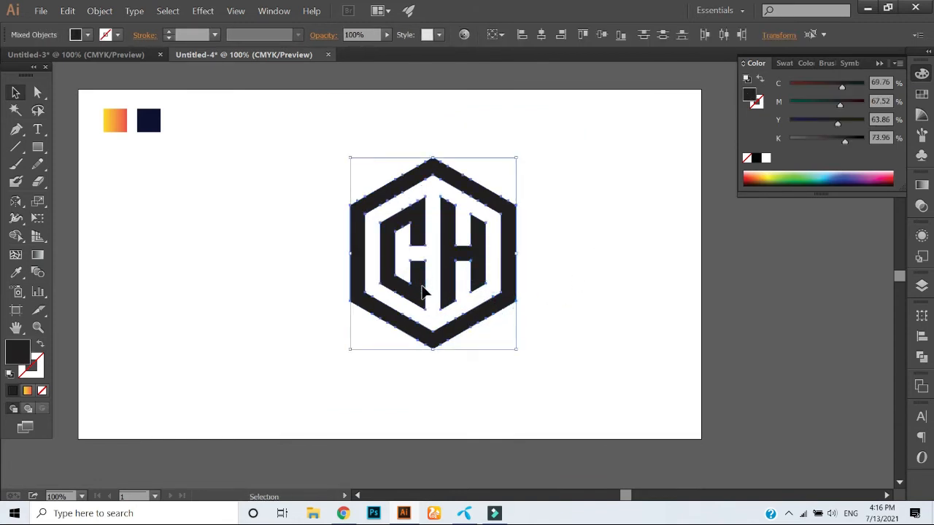
right_click(423, 264)
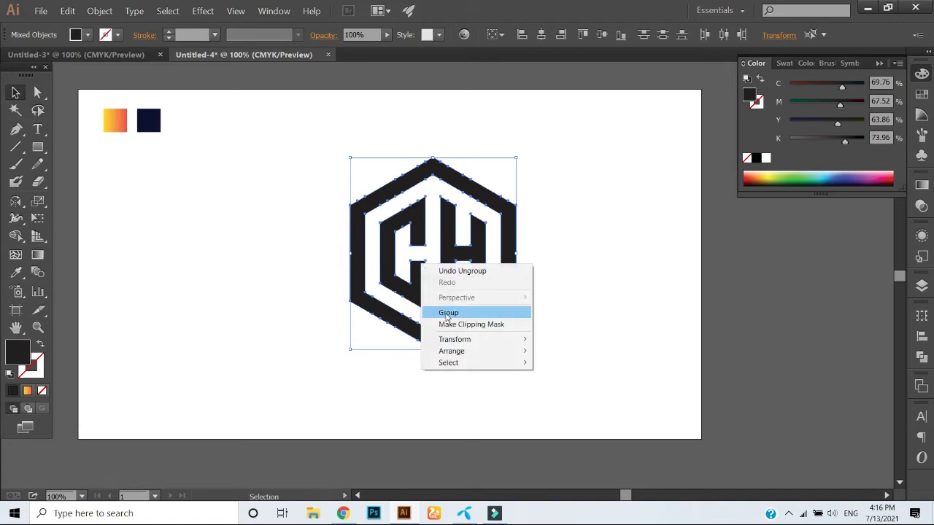
click(446, 310)
drag(424, 299, 194, 276)
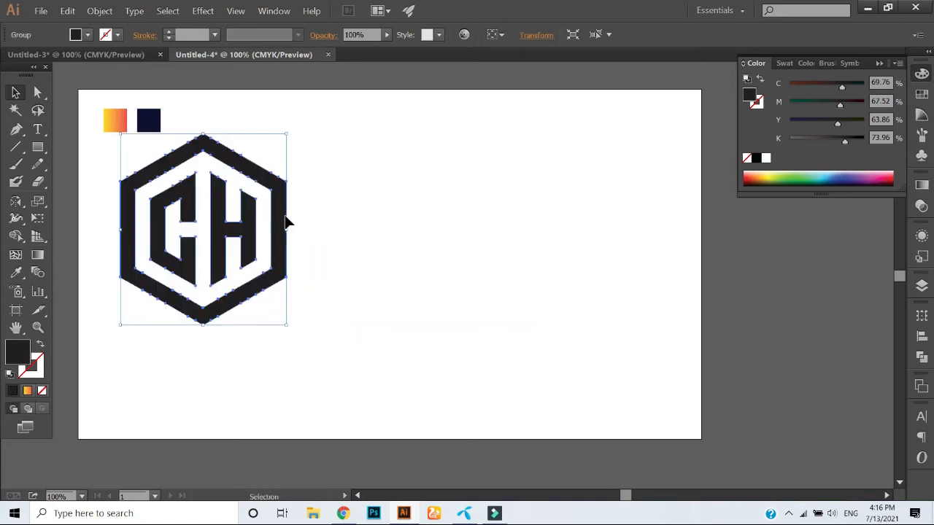
- Select all leftover grid lines beside the logo and delete them
click(313, 157)
drag(298, 103, 592, 403)
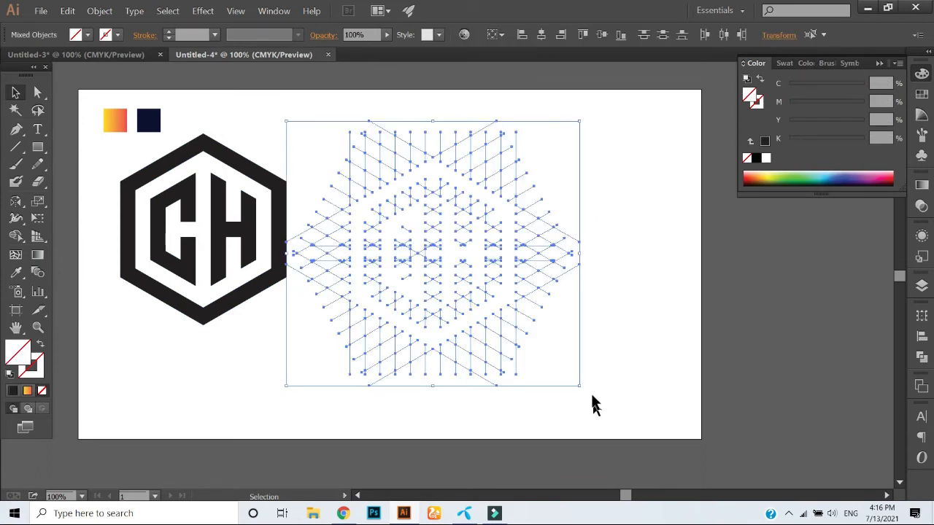
key(Delete)
- Align the logo group to the artboard's horizontal and vertical centres
click(263, 271)
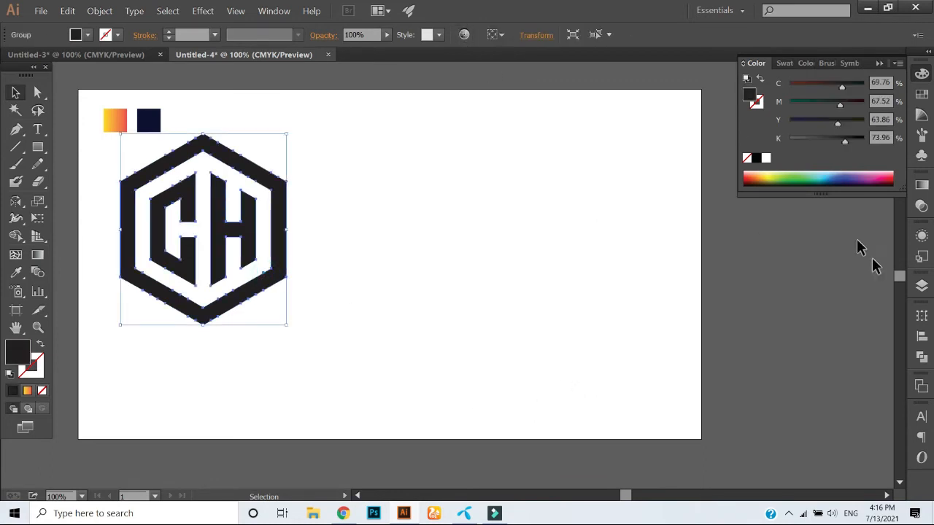
click(921, 336)
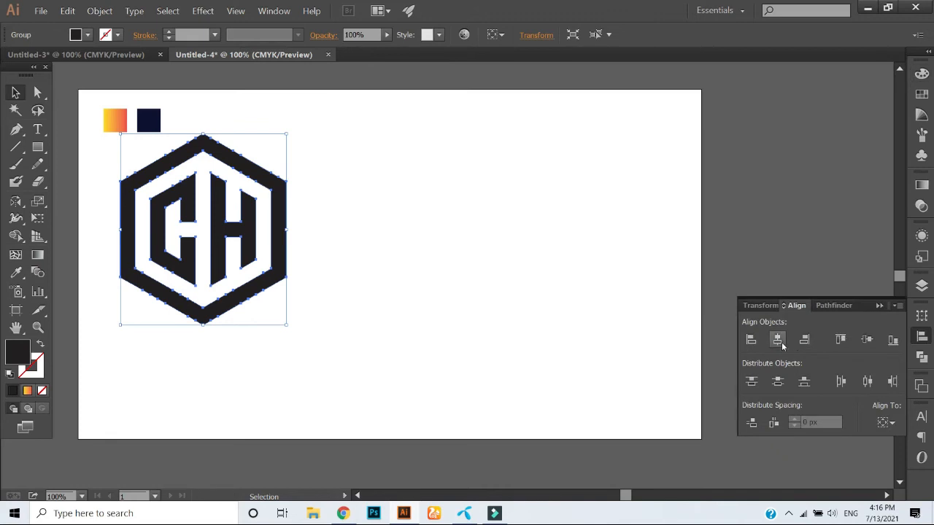
click(887, 422)
click(860, 472)
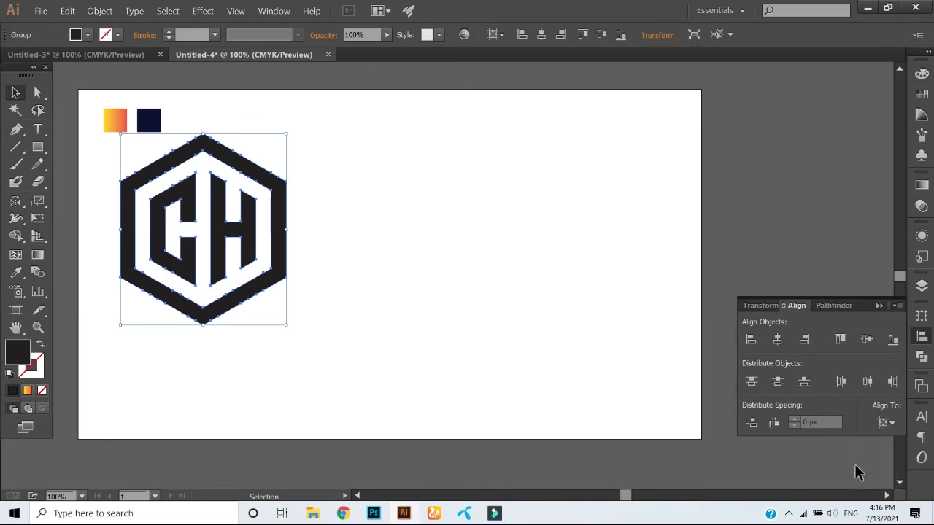
click(785, 345)
click(867, 340)
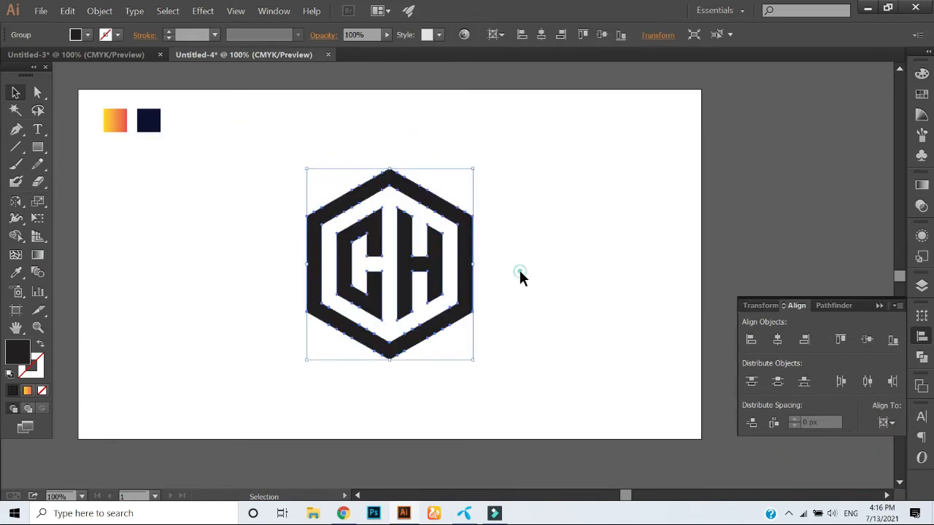
- Fill the logo group with the yellow-to-red gradient sampled from the gradient swatch square using the Eyedropper
click(519, 275)
key(space)
drag(508, 304, 542, 285)
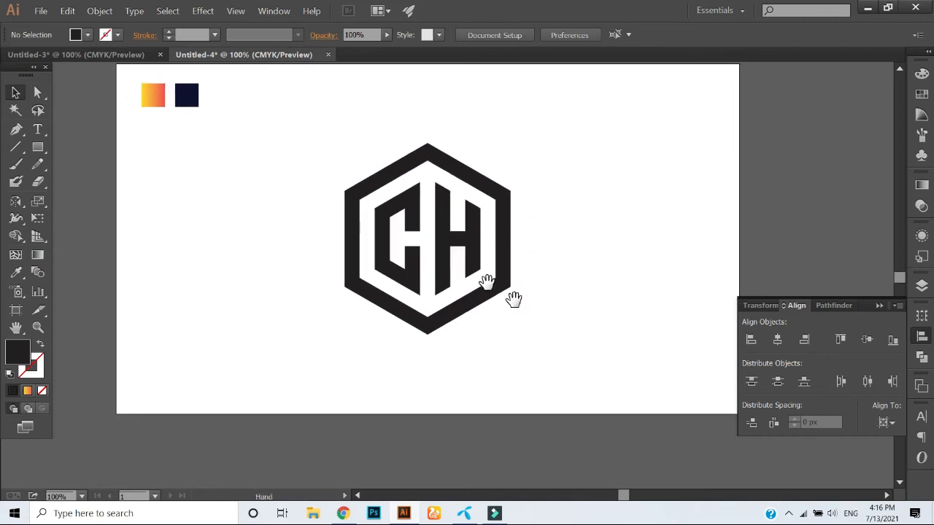
click(424, 258)
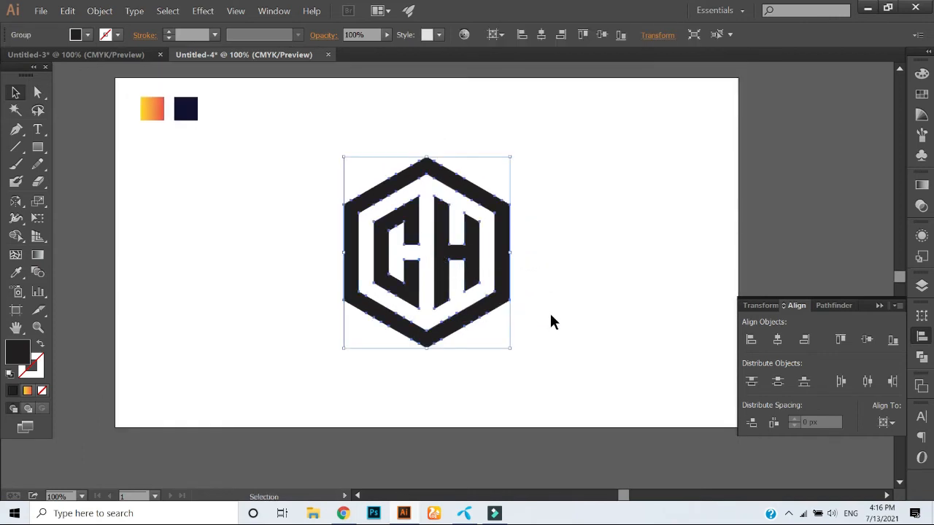
click(521, 327)
click(459, 295)
click(16, 272)
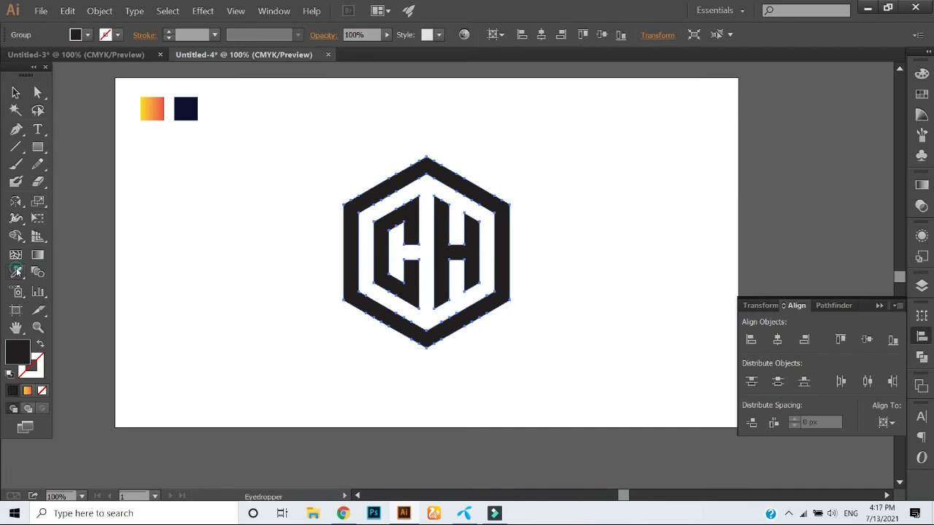
click(152, 112)
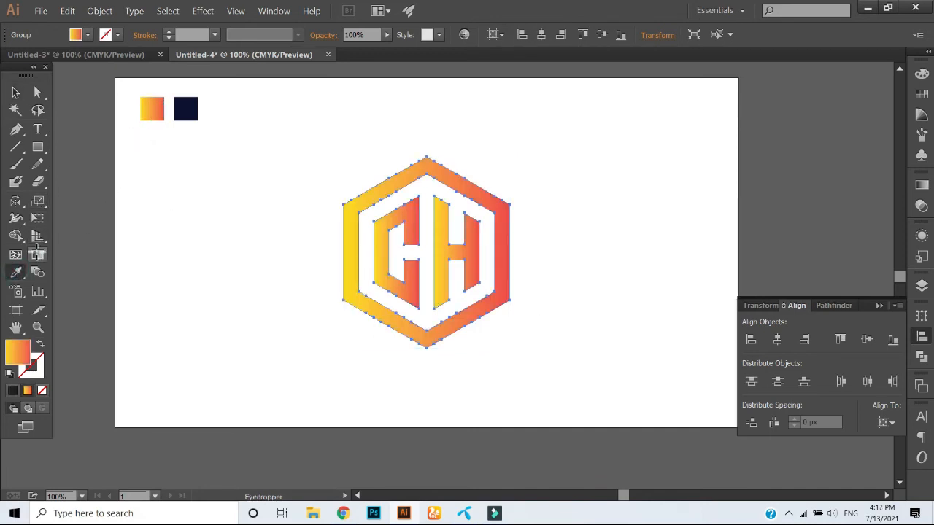
- Run the gradient vertically across the whole logo, from yellow at the hexagon's top corner to red at its bottom corner, and deselect it
click(37, 254)
drag(424, 157, 428, 343)
drag(427, 164, 430, 348)
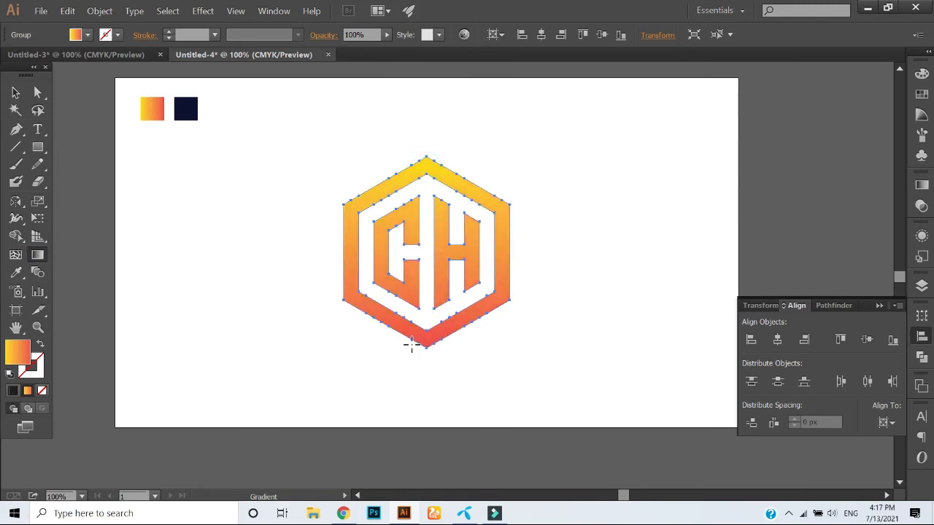
click(15, 93)
click(272, 204)
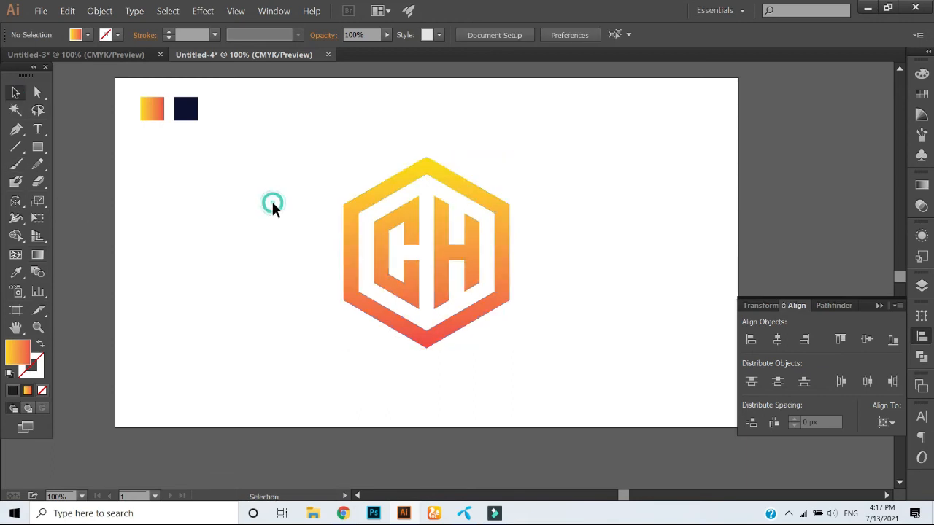
- Draw a 1280 × 720 px rectangle covering the whole artboard and send it to the back, behind the logo
ctrl+alt+click(496, 280)
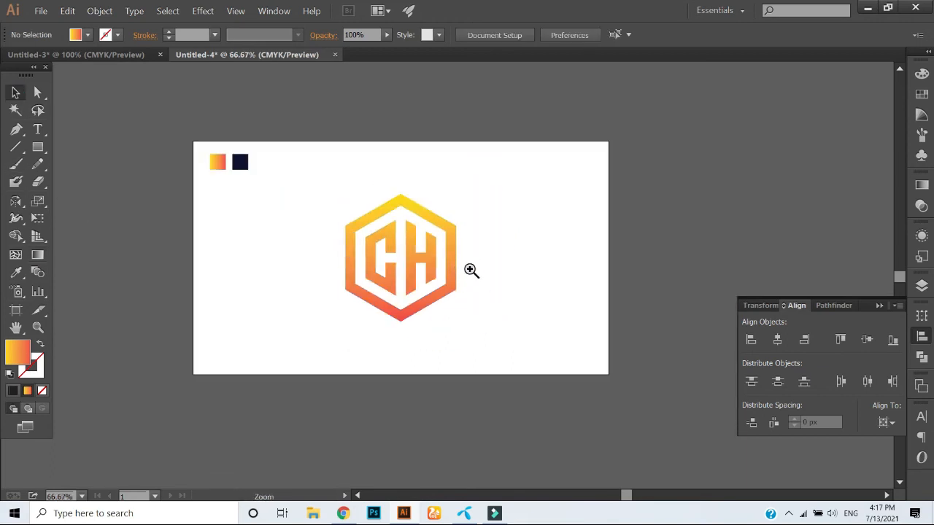
ctrl+click(470, 269)
drag(475, 263, 529, 223)
ctrl+alt+click(382, 255)
drag(498, 274, 453, 265)
click(37, 146)
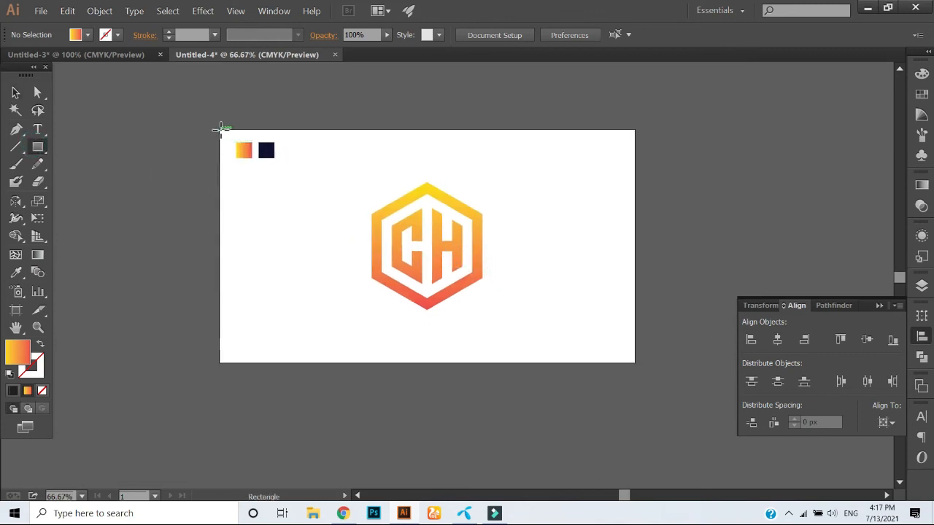
drag(219, 129, 636, 362)
click(16, 93)
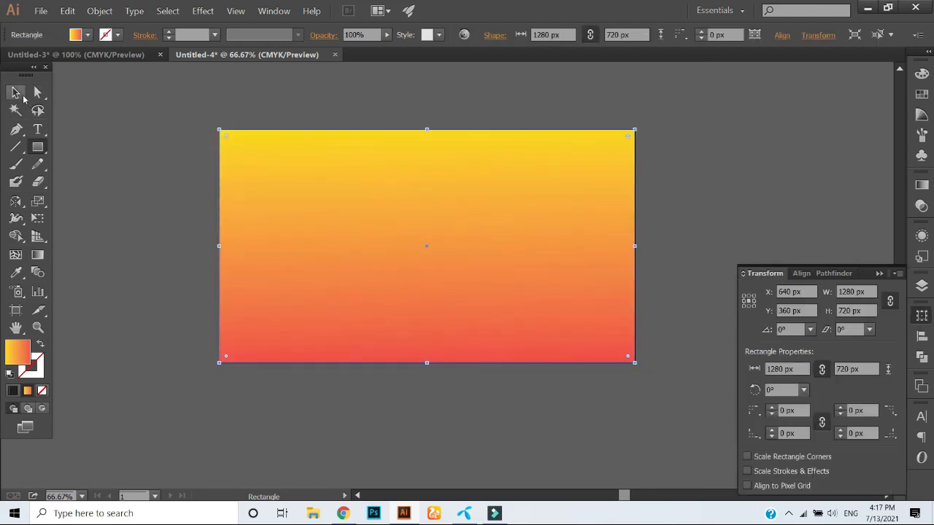
right_click(340, 175)
mouse_move(410, 327)
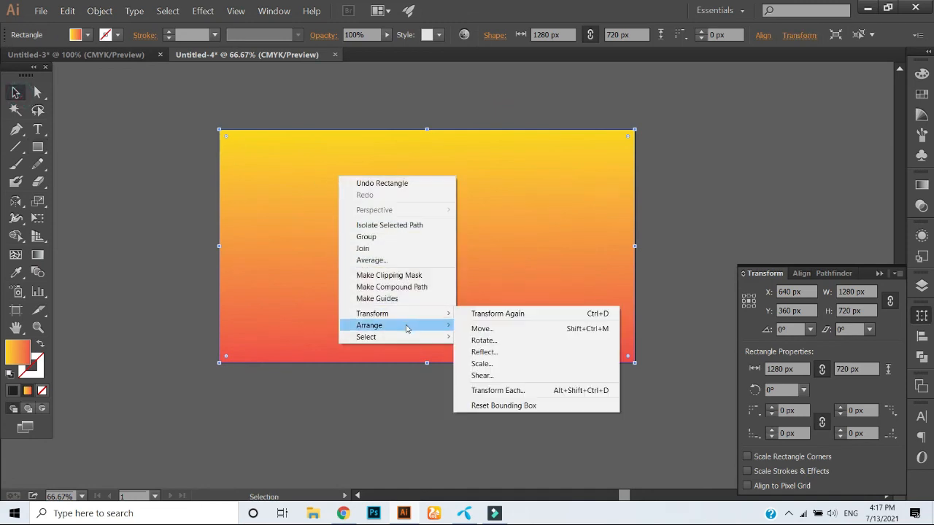
click(532, 364)
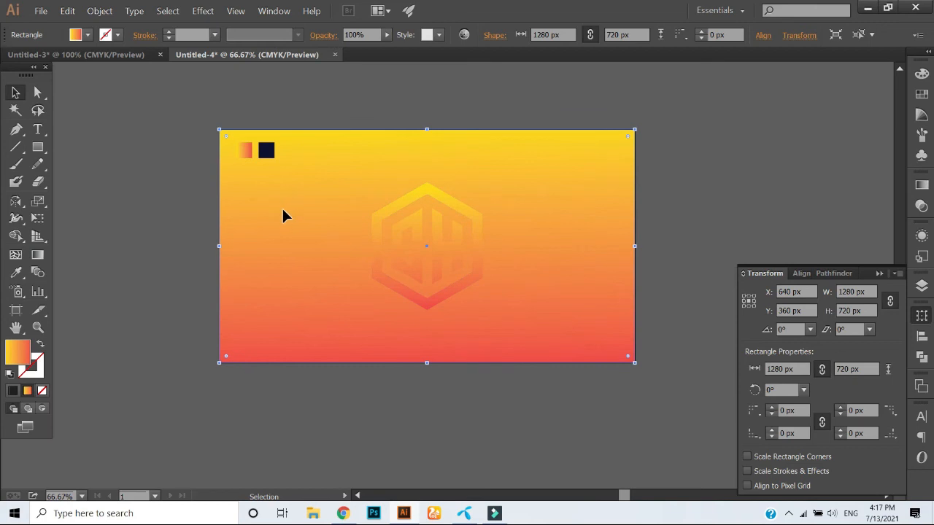
- Fill the background rectangle with the dark navy sampled from the navy swatch square
click(16, 272)
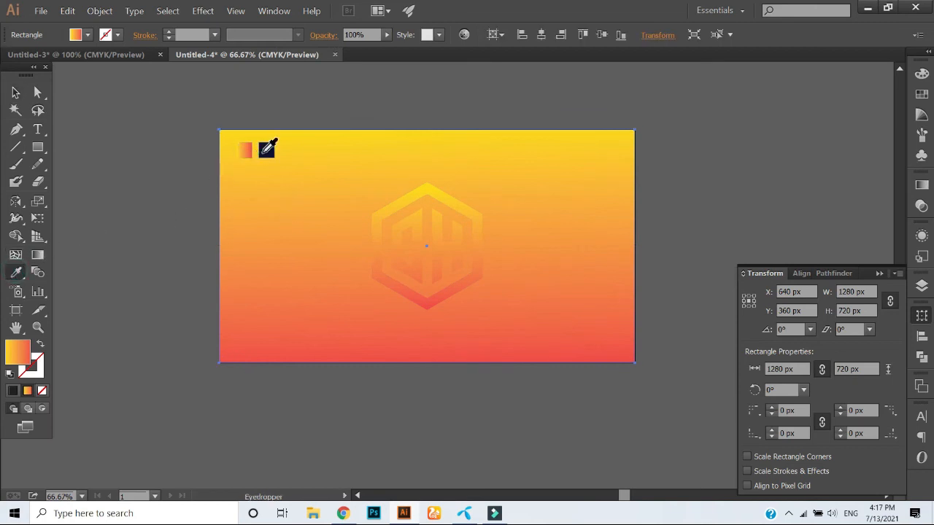
click(264, 153)
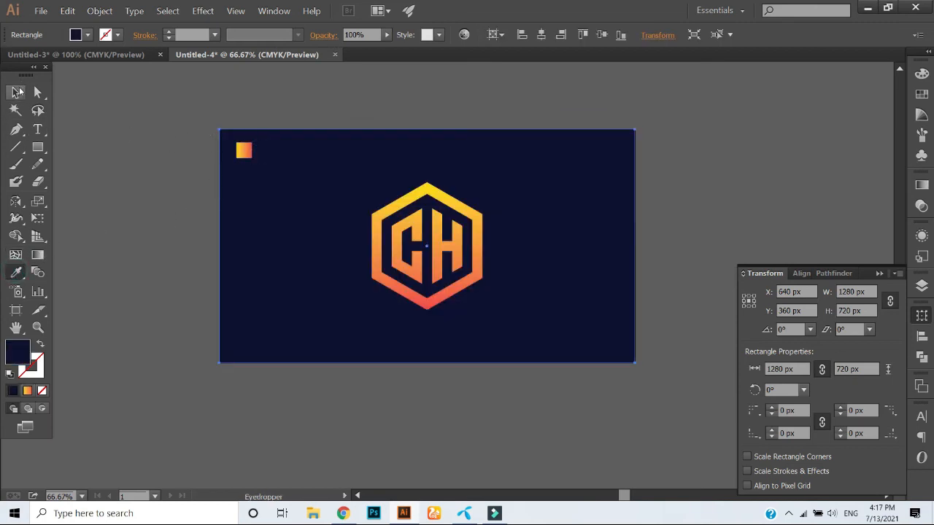
click(18, 92)
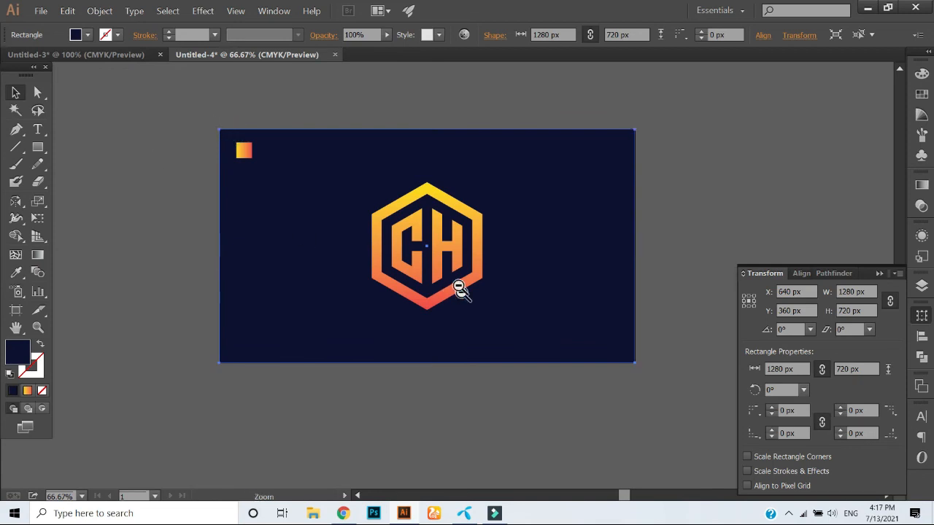
alt+click(458, 286)
alt+click(439, 283)
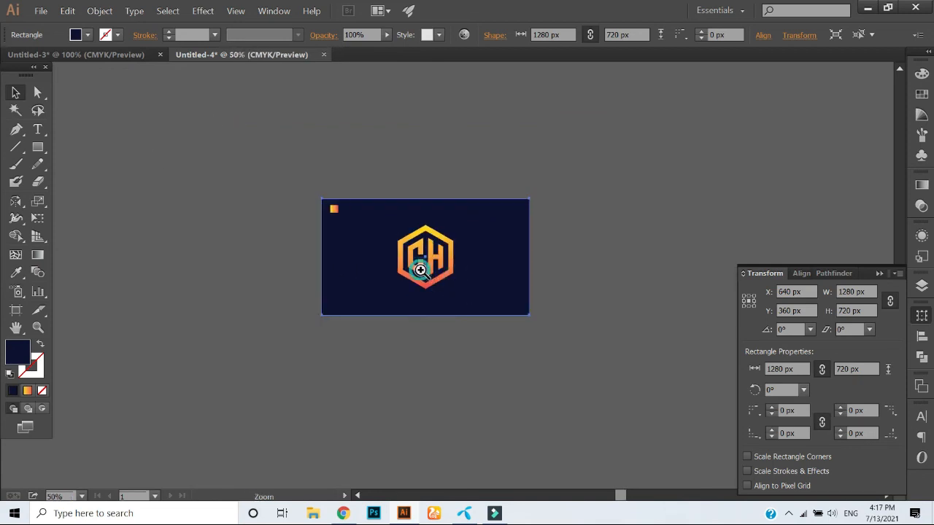
click(455, 275)
click(487, 274)
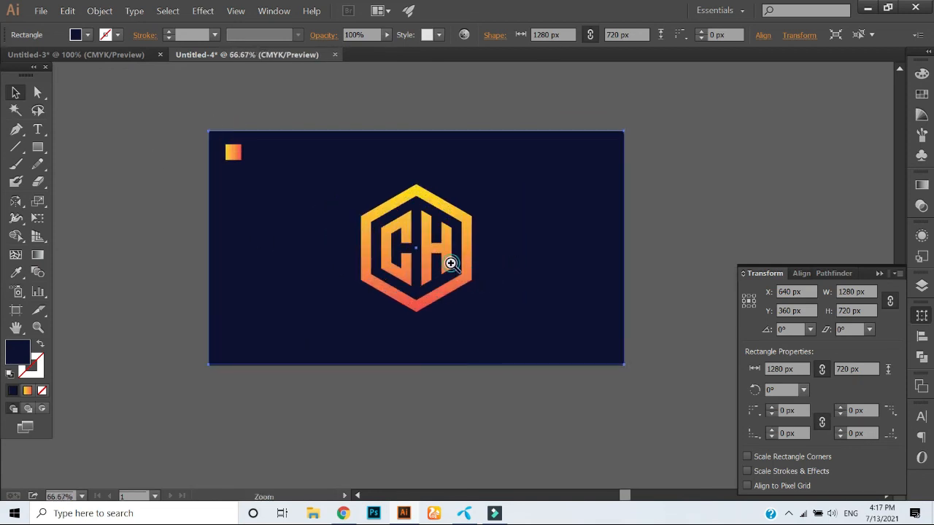
ctrl+click(452, 264)
drag(497, 264, 519, 274)
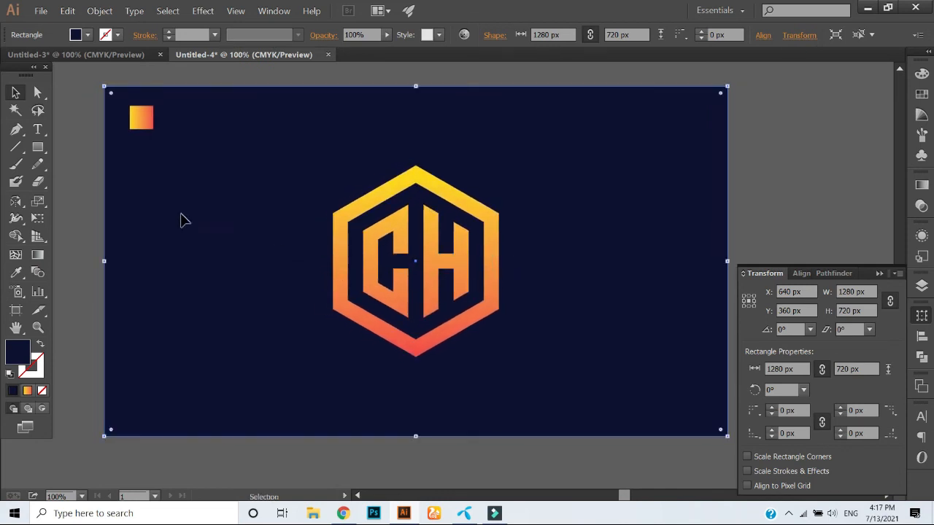